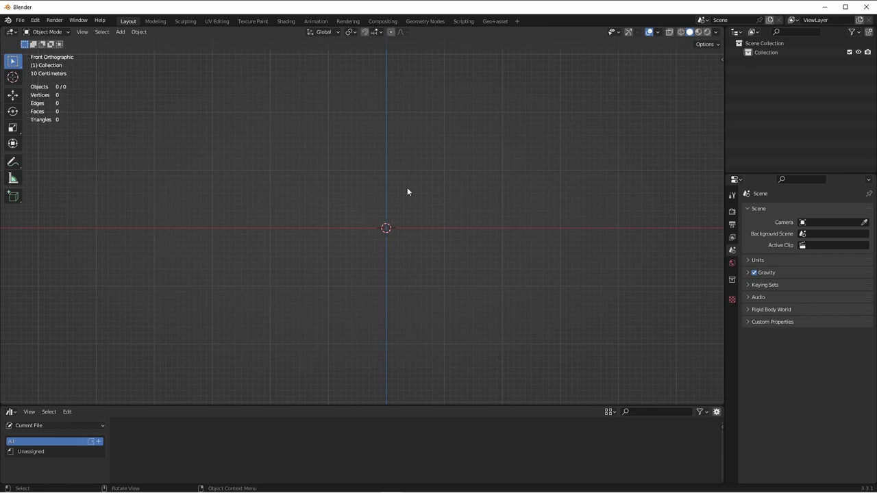
Step: Add a cube and flatten it along Z into a thin slab
{"action": "key", "text": "shift+a"}
{"action": "mouse_move", "coordinate": [398, 229]}
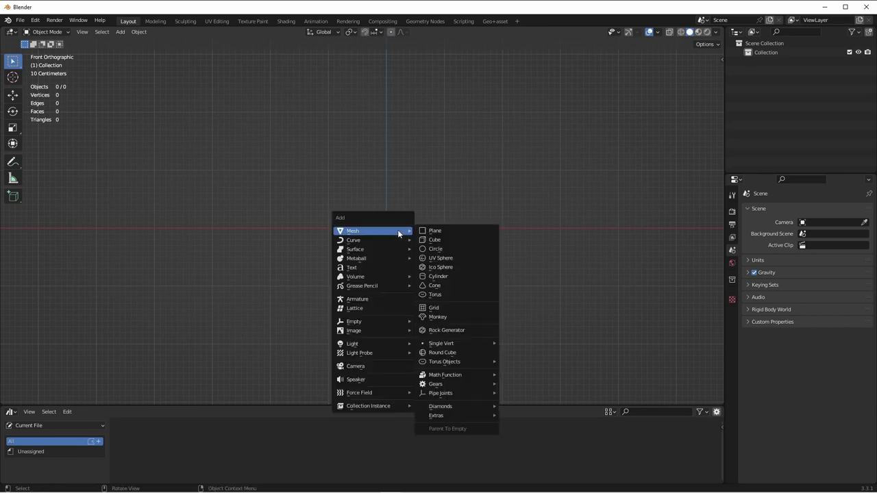
{"action": "left_click", "coordinate": [423, 235]}
{"action": "key", "text": "Tab"}
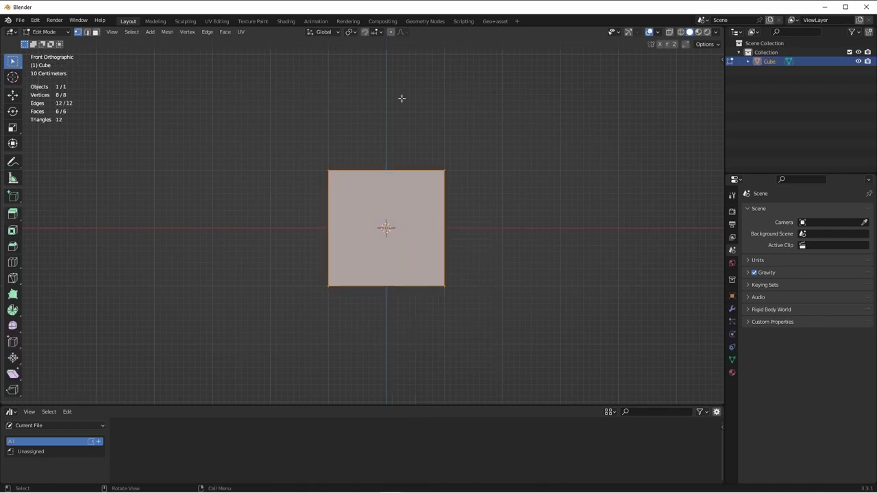
{"action": "key", "text": "s"}
{"action": "key", "text": "z"}
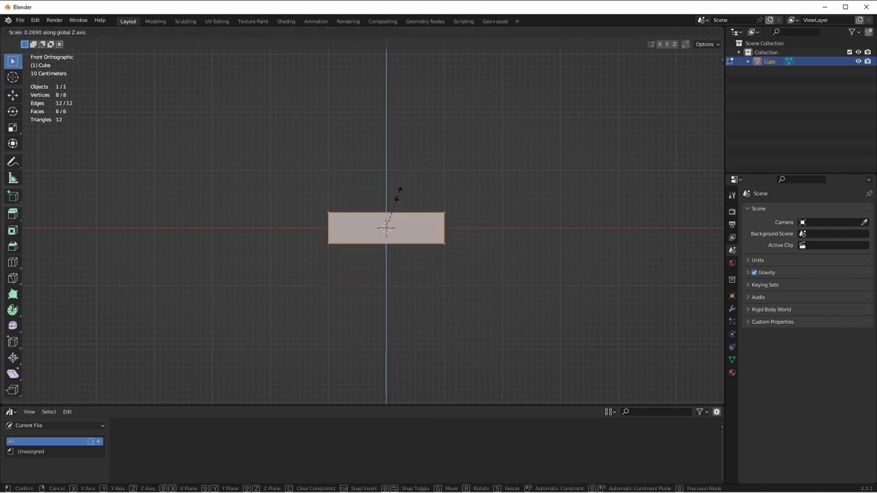
{"action": "left_click", "coordinate": [388, 214]}
Step: Loop-cut the slab into a dense grid of edge loops, then deselect everything
{"action": "middle_click_drag", "start_coordinate": [430, 189], "coordinate": [327, 235]}
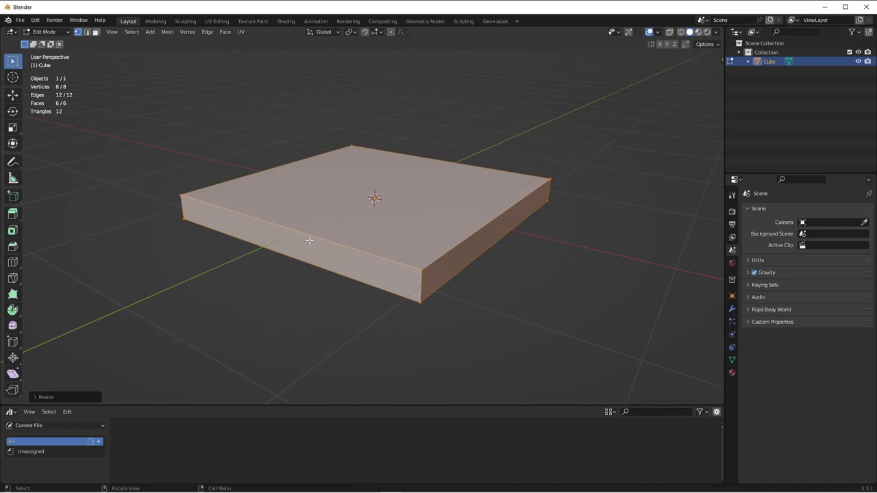
{"action": "key", "text": "ctrl+r"}
{"action": "scroll", "coordinate": [313, 241], "scroll_direction": "up", "scroll_amount": 19}
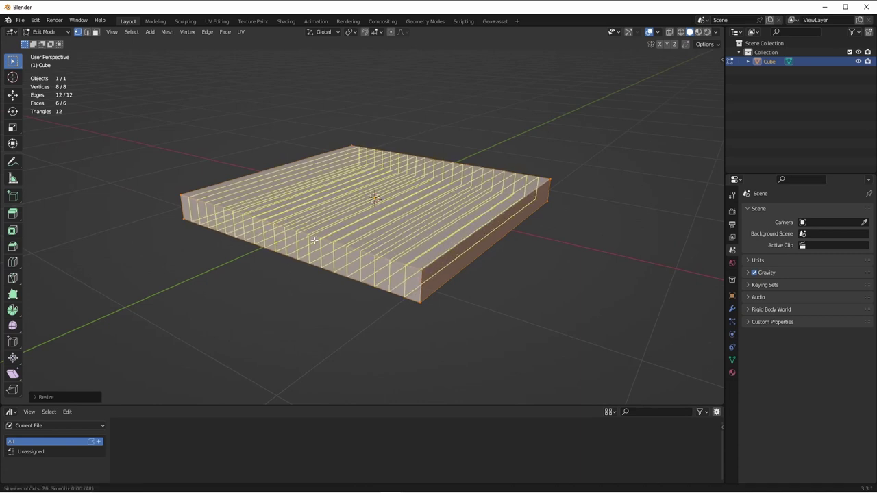
{"action": "double_click", "coordinate": [433, 288]}
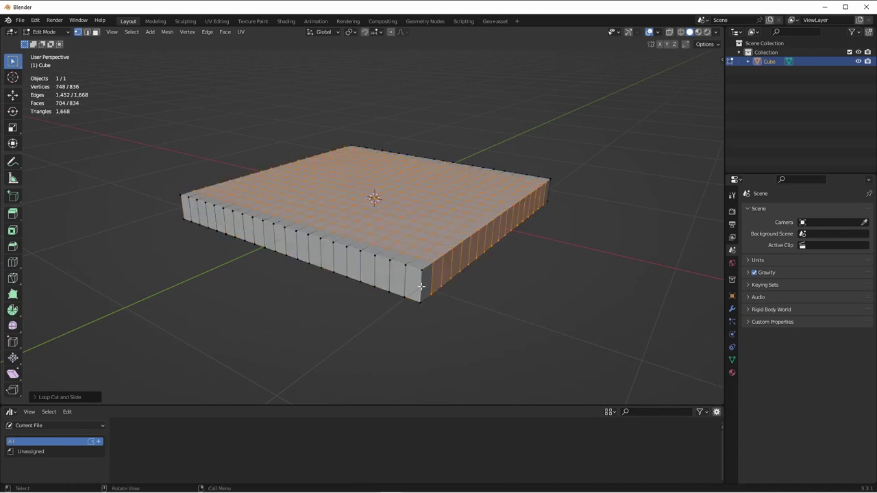
{"action": "key", "text": "alt+a"}
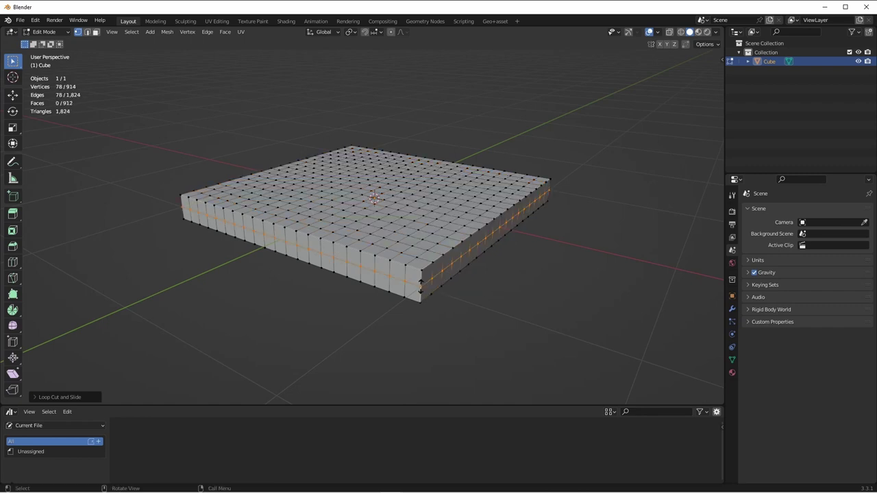
Step: Give the slab Cloth physics with Pressure enabled at 1.000
{"action": "key", "text": "Tab"}
{"action": "left_click", "coordinate": [732, 334]}
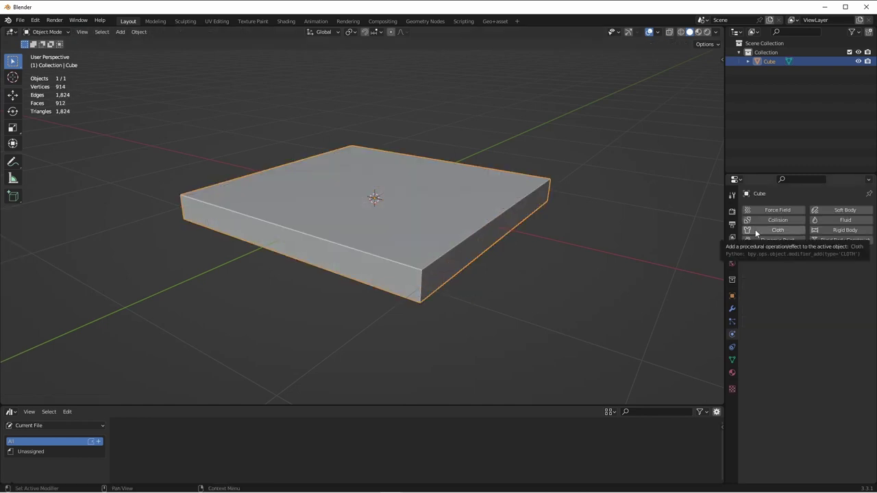
{"action": "left_click", "coordinate": [755, 229]}
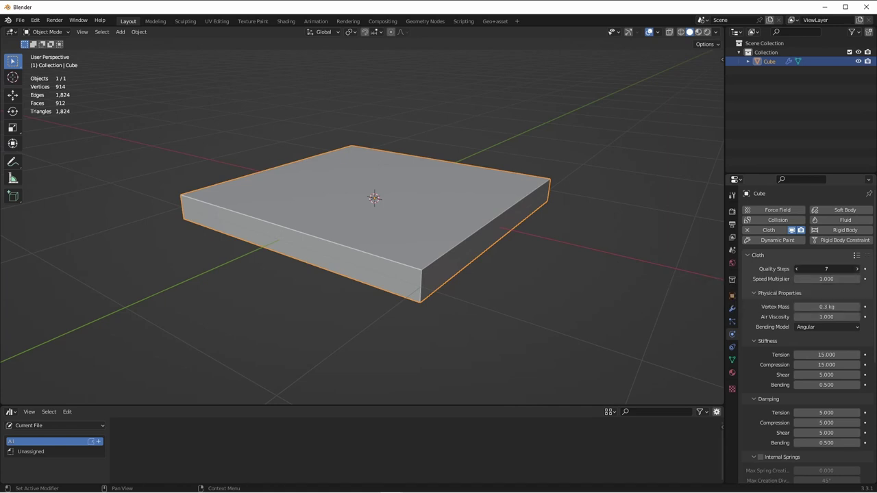
{"action": "scroll", "coordinate": [785, 354], "scroll_direction": "down", "scroll_amount": 8}
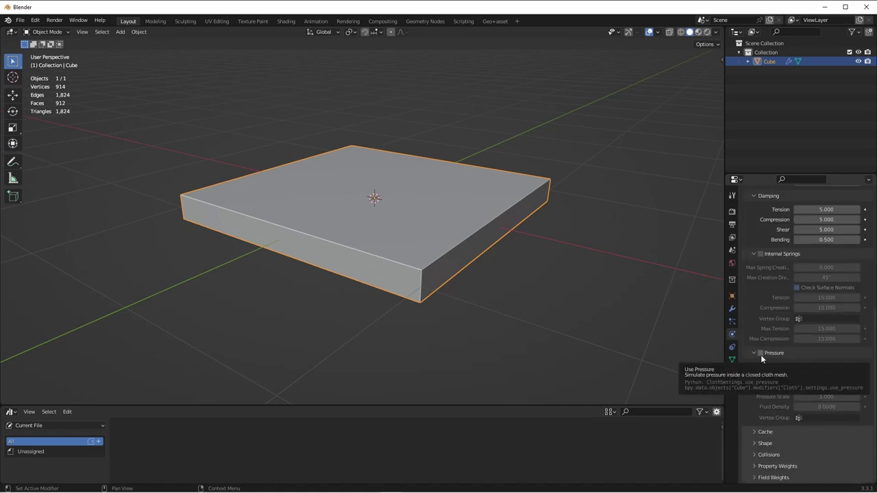
{"action": "left_click", "coordinate": [761, 354]}
{"action": "left_click", "coordinate": [815, 368]}
{"action": "type", "text": "1"}
{"action": "key", "text": "Return"}
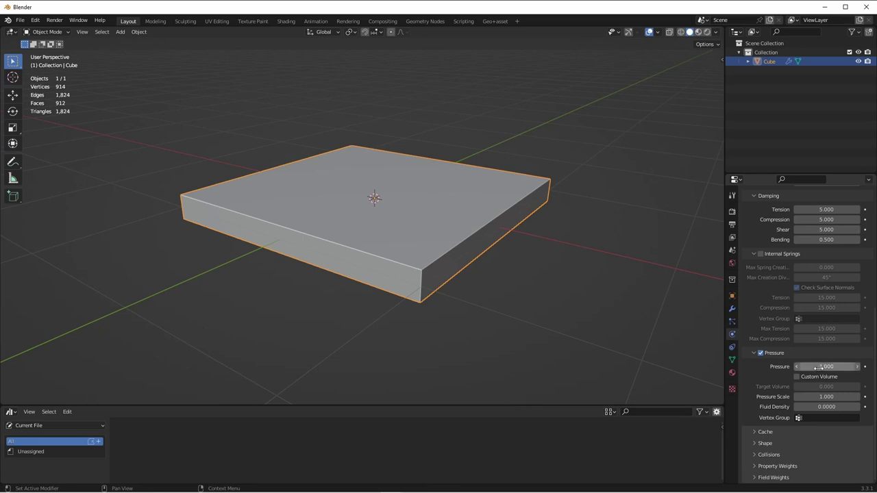
Step: Set the cloth's Field Weights Gravity to 0 and play the simulation so it puffs up
{"action": "left_click", "coordinate": [757, 477]}
{"action": "scroll", "coordinate": [758, 442], "scroll_direction": "down", "scroll_amount": 6}
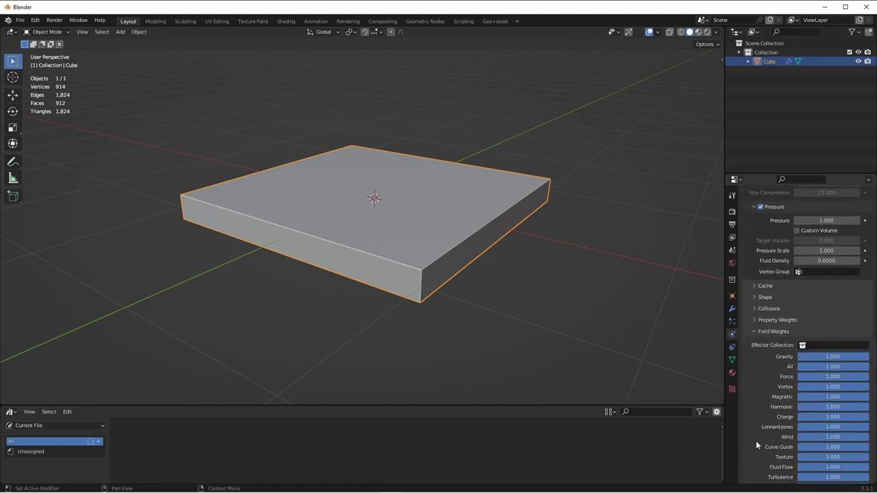
{"action": "left_click_drag", "start_coordinate": [860, 337], "coordinate": [790, 334]}
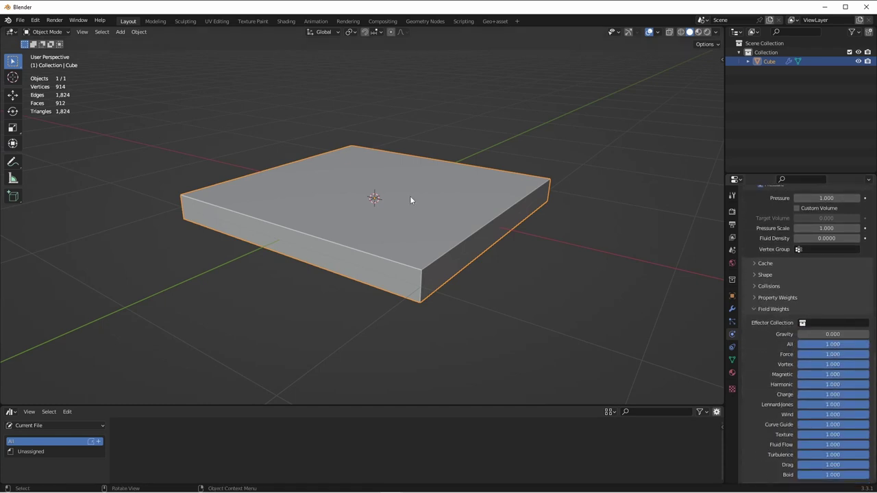
{"action": "key", "text": "space"}
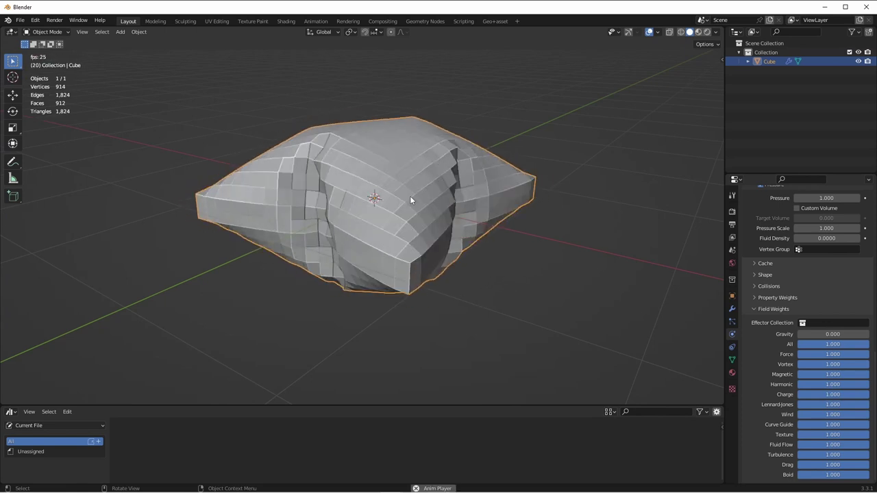
{"action": "key", "text": "space"}
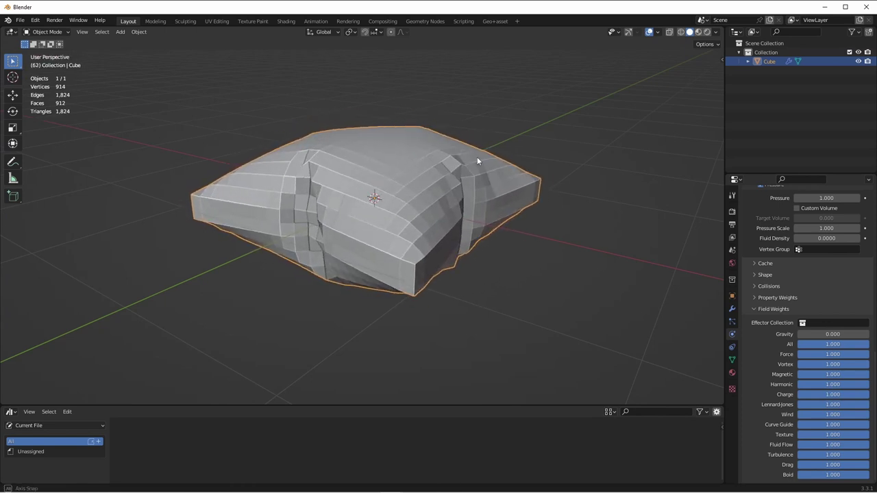
{"action": "middle_click_drag", "start_coordinate": [477, 156], "coordinate": [376, 161]}
Step: Smooth all of the slab's vertices twice to round off its edges
{"action": "key", "text": "KP_7"}
{"action": "key", "text": "shift+Left"}
{"action": "key", "text": "Tab"}
{"action": "middle_click_drag", "start_coordinate": [381, 299], "coordinate": [361, 251]}
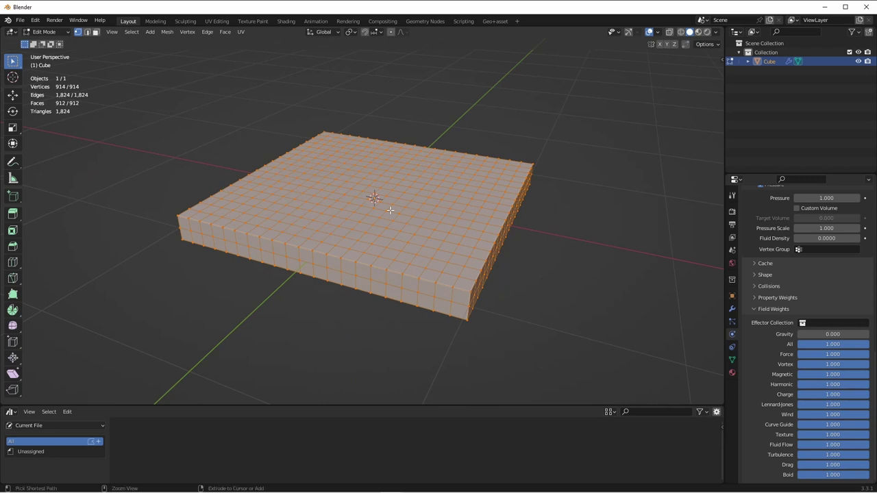
{"action": "key", "text": "ctrl+v"}
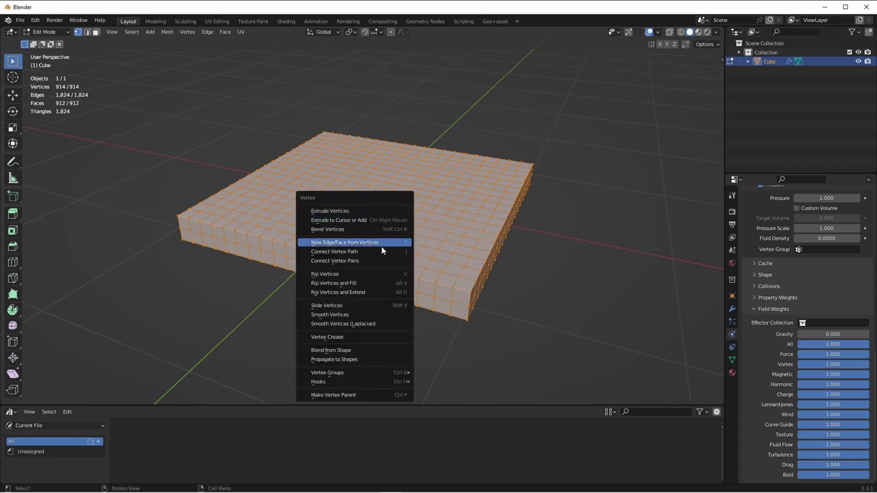
{"action": "left_click", "coordinate": [374, 315]}
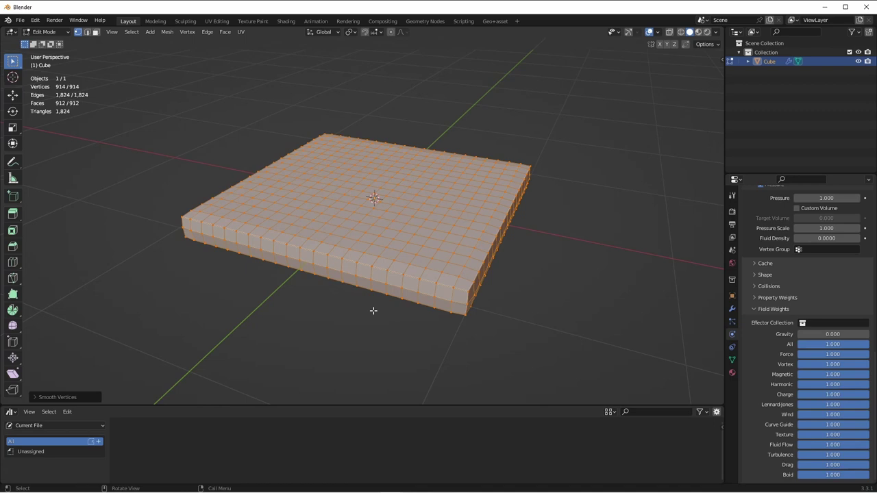
{"action": "key", "text": "shift+r"}
{"action": "key", "text": "shift+r"}
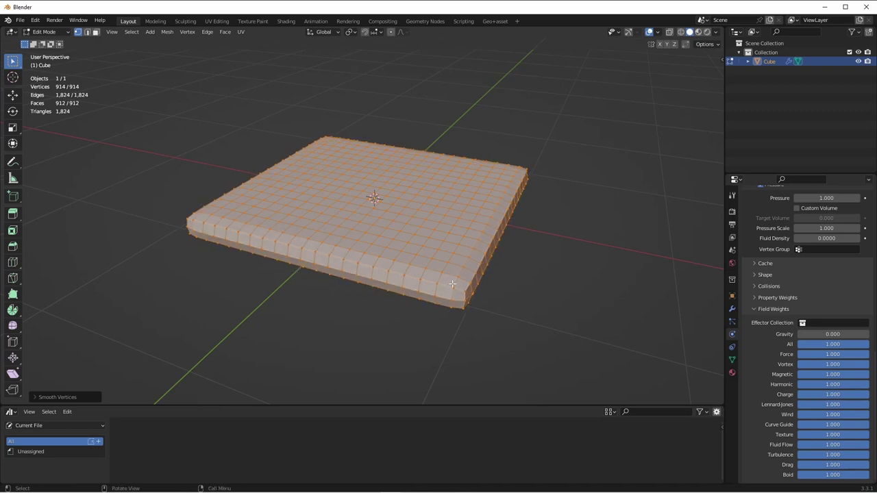
Step: Replay the cloth simulation, then stop it and rewind to the flat starting frame
{"action": "key", "text": "Tab"}
{"action": "key", "text": "space"}
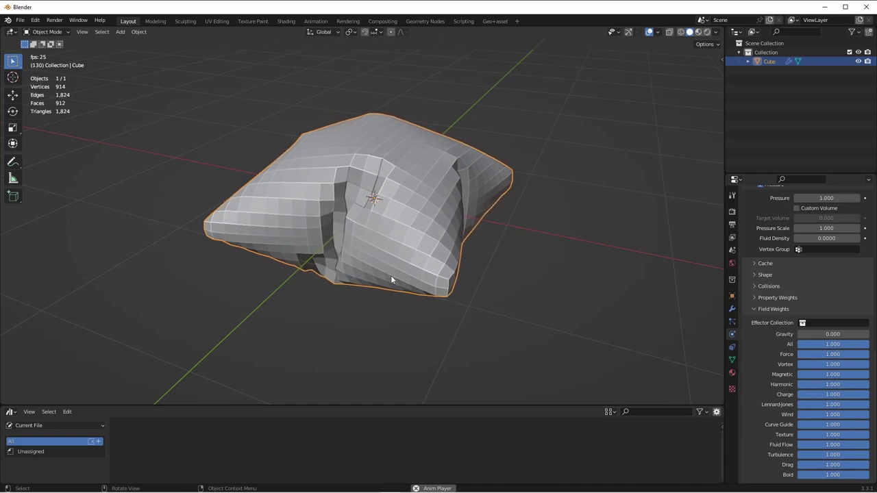
{"action": "key", "text": "Escape"}
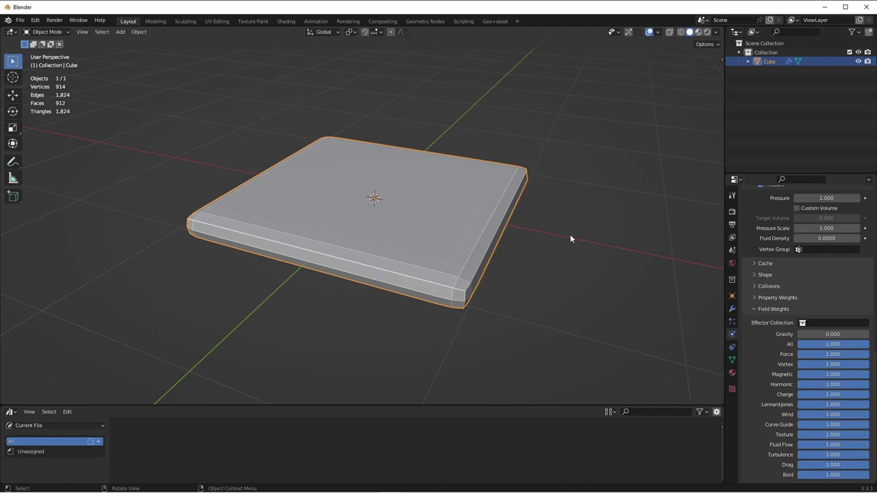
Step: Move the first slab to the upper left and add a second cube flattened into a slab
{"action": "key", "text": "g"}
{"action": "left_click", "coordinate": [374, 202]}
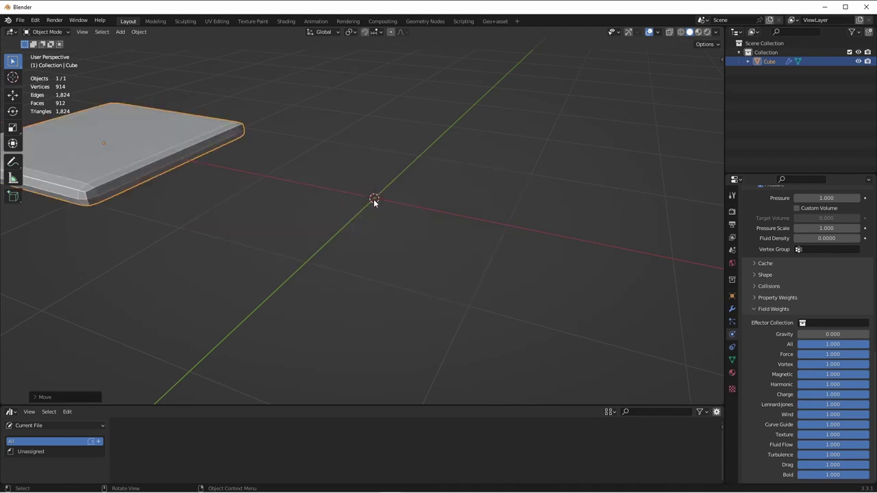
{"action": "key", "text": "shift+a"}
{"action": "mouse_move", "coordinate": [343, 199]}
{"action": "left_click", "coordinate": [422, 209]}
{"action": "key", "text": "s"}
{"action": "key", "text": "z"}
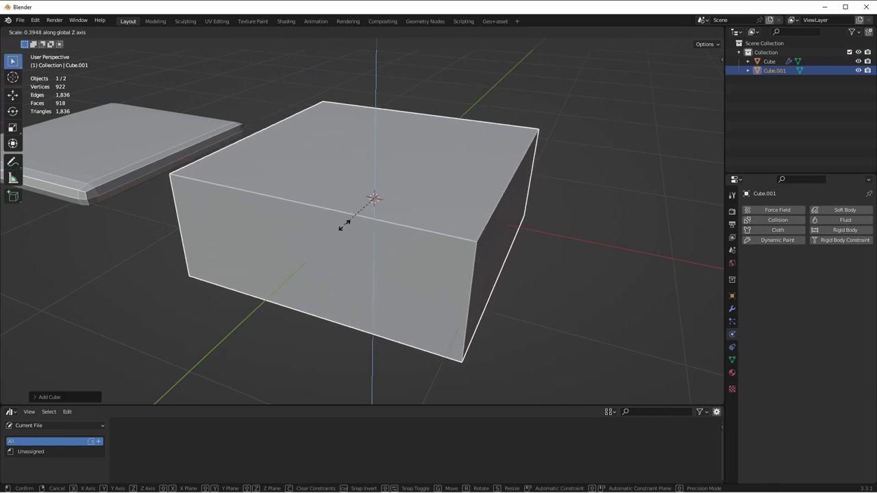
{"action": "left_click", "coordinate": [374, 198]}
Step: Subdivide the new slab's mesh and apply Quick Pillow to it from the F3 search
{"action": "key", "text": "Tab"}
{"action": "key", "text": "ctrl+b"}
{"action": "left_click", "coordinate": [509, 236]}
{"action": "key", "text": "Tab"}
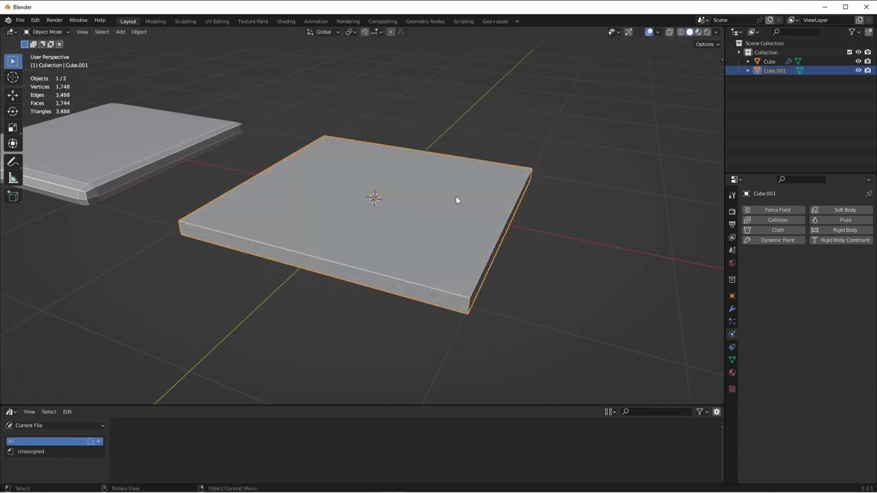
{"action": "key", "text": "F3"}
{"action": "type", "text": "Quick P"}
{"action": "key", "text": "Return"}
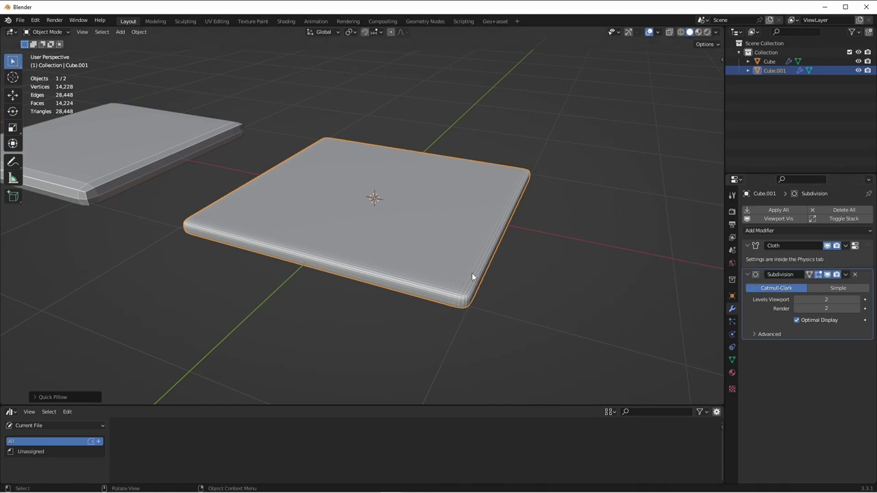
Step: Set the Quick Pillow pressure to 2.29 and quality to 10, then play the inflation
{"action": "left_click", "coordinate": [732, 334]}
{"action": "scroll", "coordinate": [770, 304], "scroll_direction": "down", "scroll_amount": 3}
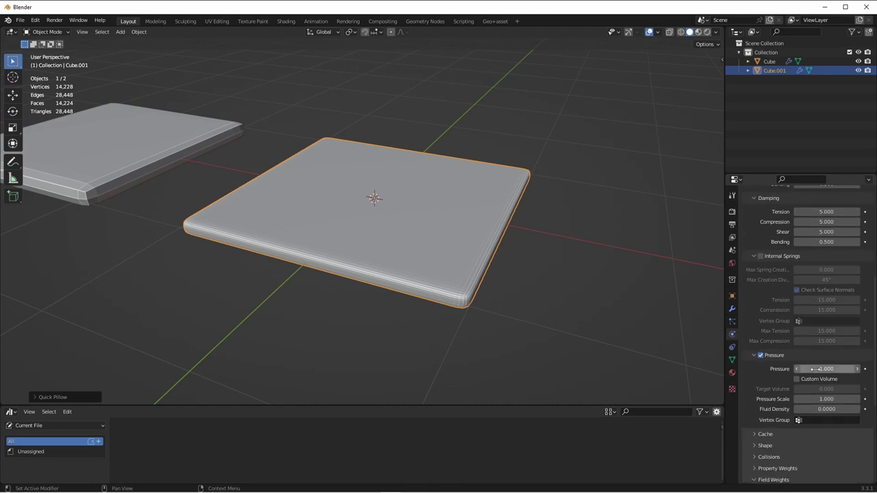
{"action": "scroll", "coordinate": [812, 367], "scroll_direction": "down", "scroll_amount": 6}
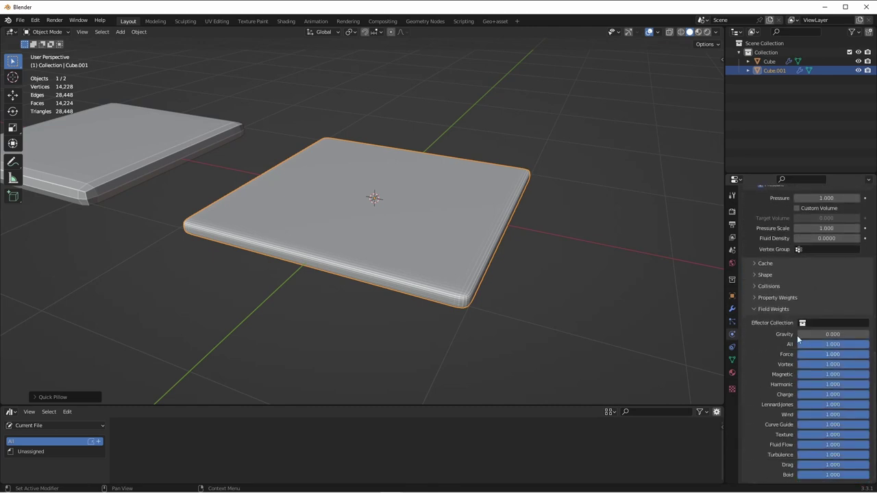
{"action": "left_click", "coordinate": [35, 397]}
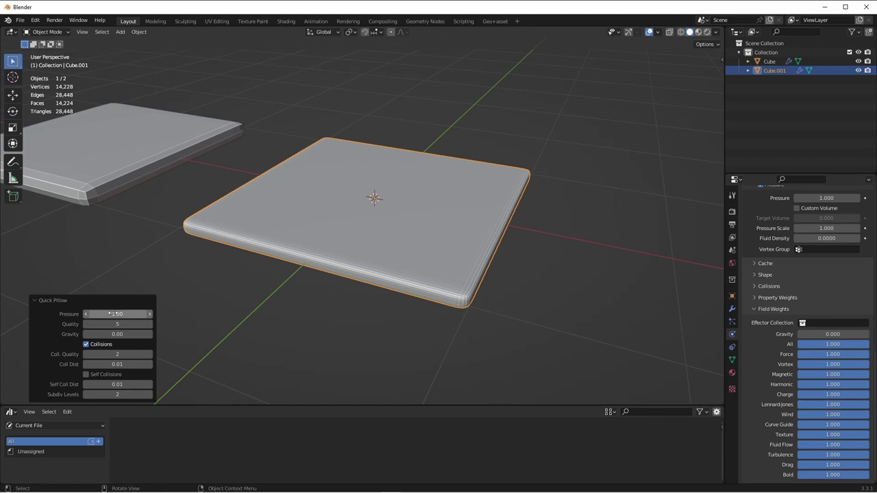
{"action": "left_click_drag", "start_coordinate": [118, 313], "coordinate": [151, 327]}
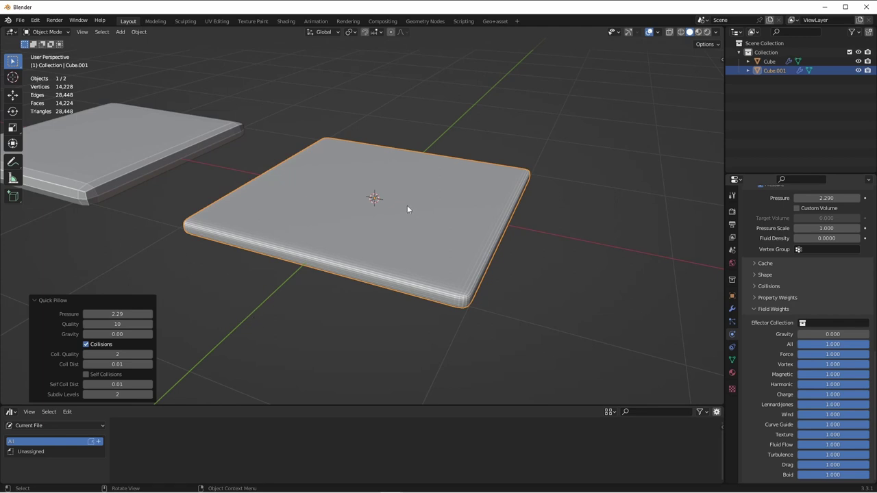
{"action": "key", "text": "space"}
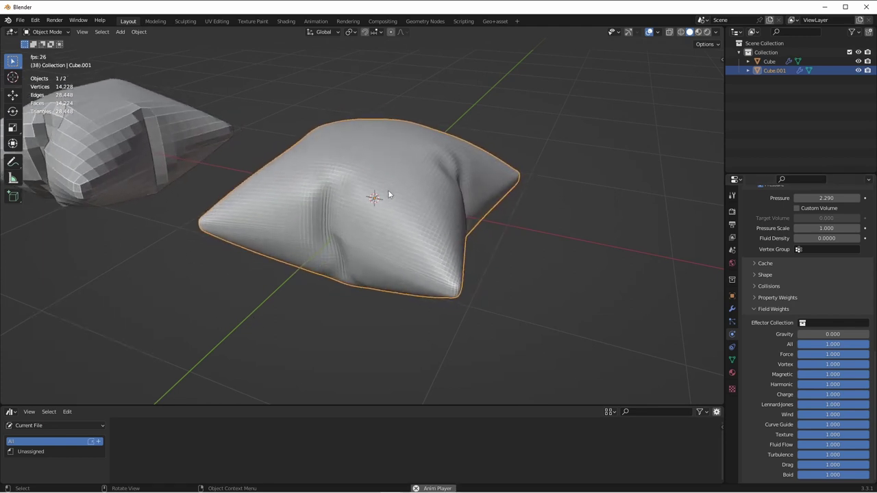
{"action": "mouse_move", "coordinate": [388, 195]}
{"action": "middle_mouse_down"}
{"action": "mouse_move", "coordinate": [440, 186]}
{"action": "mouse_move", "coordinate": [397, 153]}
{"action": "mouse_move", "coordinate": [393, 209]}
{"action": "mouse_move", "coordinate": [348, 172]}
{"action": "mouse_move", "coordinate": [396, 199]}
{"action": "middle_mouse_up"}
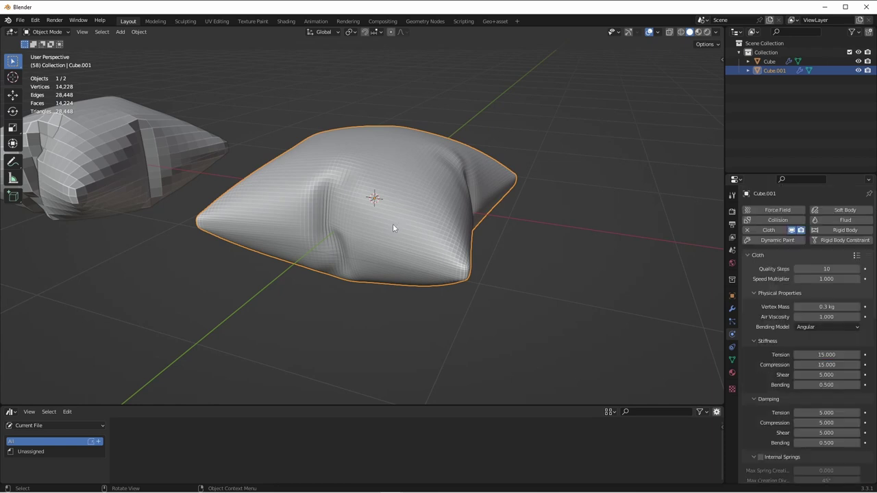
Step: Delete the denser Cube.001 pillow and view the remaining Cube pillow from an angle
{"action": "key", "text": "x"}
{"action": "left_click", "coordinate": [393, 223]}
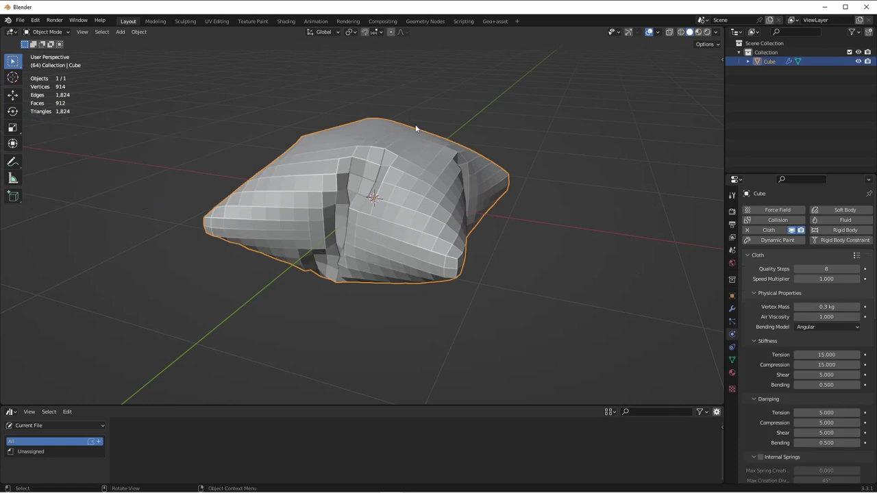
{"action": "scroll", "coordinate": [778, 396], "scroll_direction": "down", "scroll_amount": 3}
{"action": "key", "text": "KP_7"}
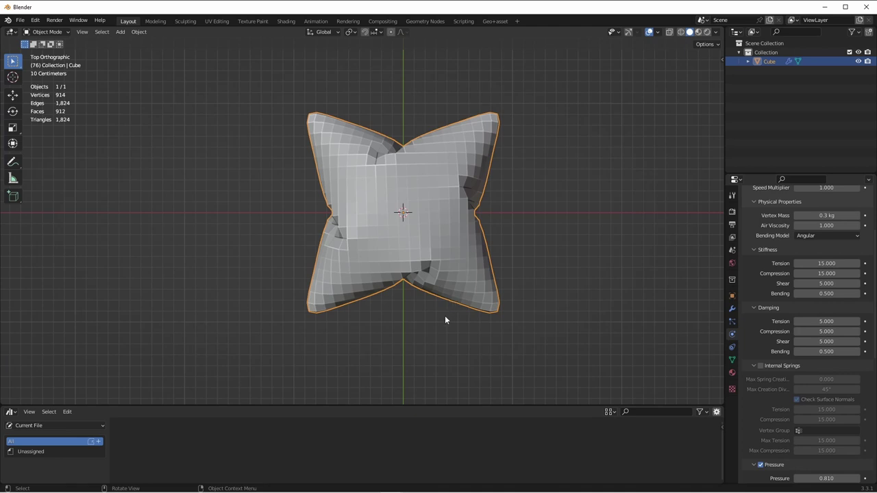
{"action": "middle_click_drag", "start_coordinate": [401, 305], "coordinate": [430, 257]}
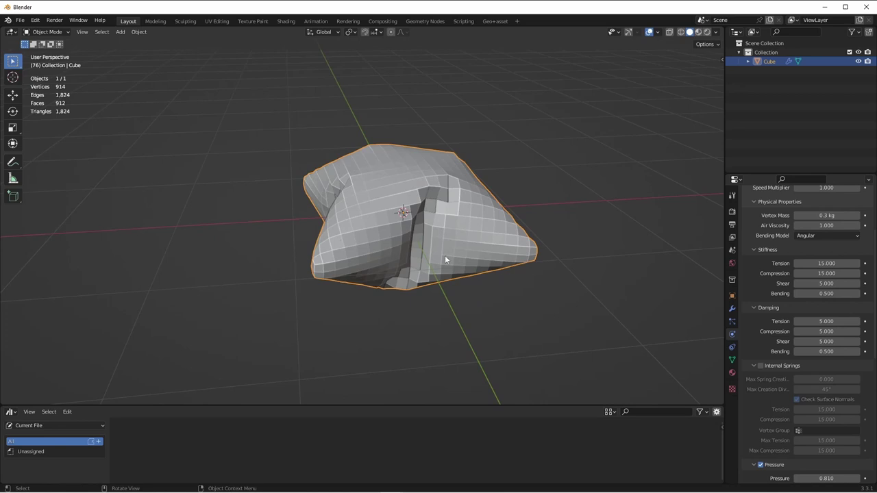
Step: Select the pillow's side edge loop and assign it to a new vertex group named Group
{"action": "scroll", "coordinate": [444, 255], "scroll_direction": "up", "scroll_amount": 2}
{"action": "key", "text": "Tab"}
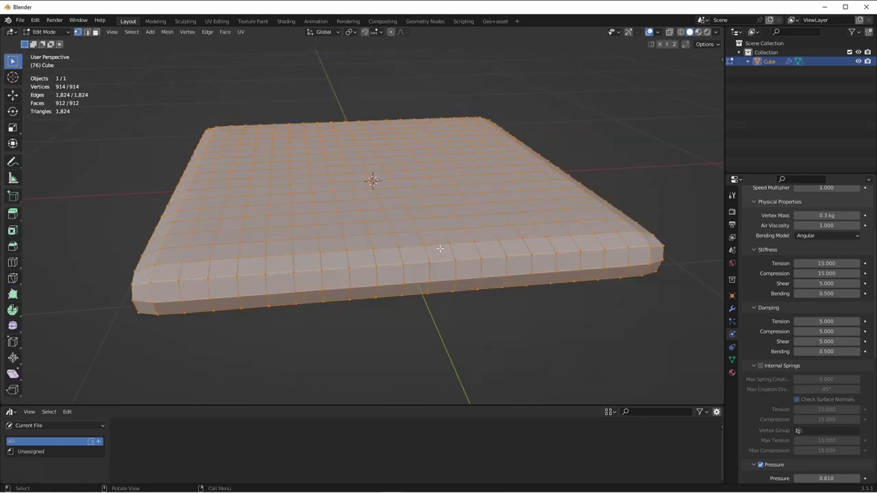
{"action": "left_click", "coordinate": [415, 283], "text": "alt"}
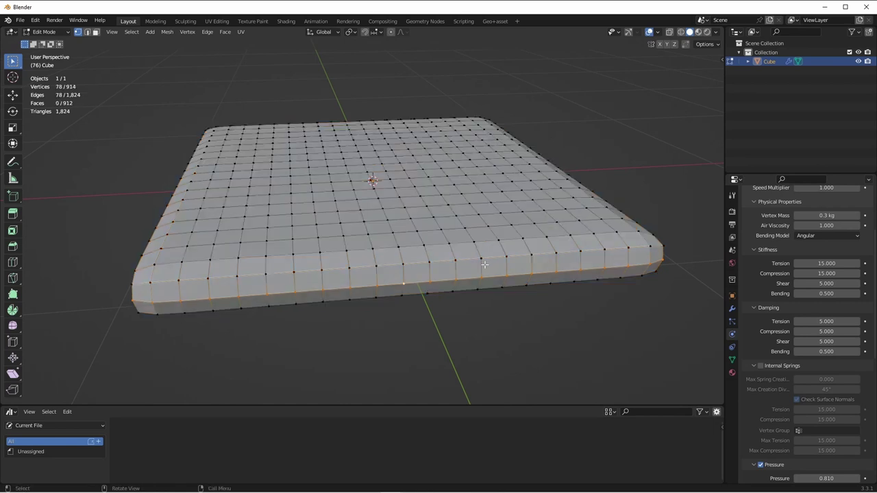
{"action": "left_click", "coordinate": [732, 360]}
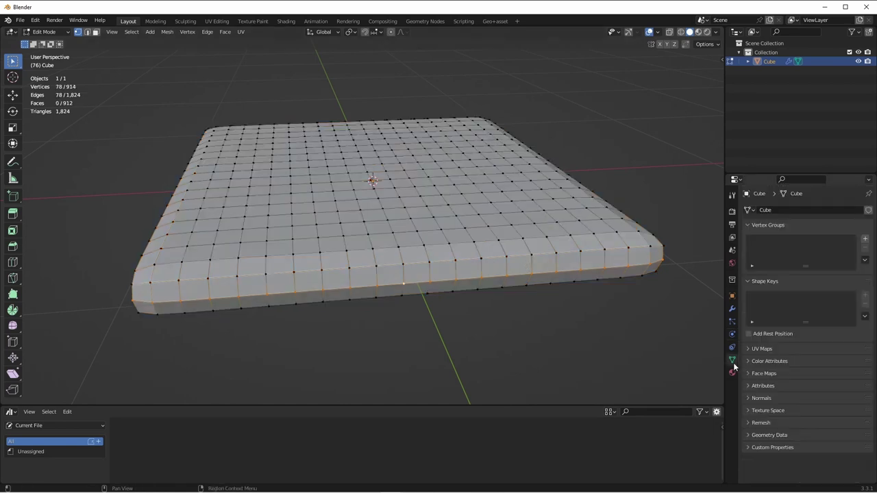
{"action": "left_click", "coordinate": [866, 239]}
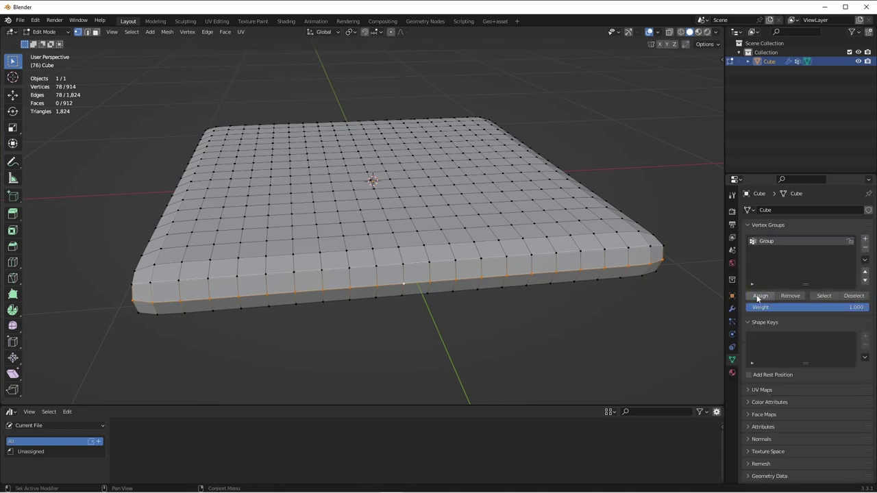
{"action": "key", "text": "ctrl+z"}
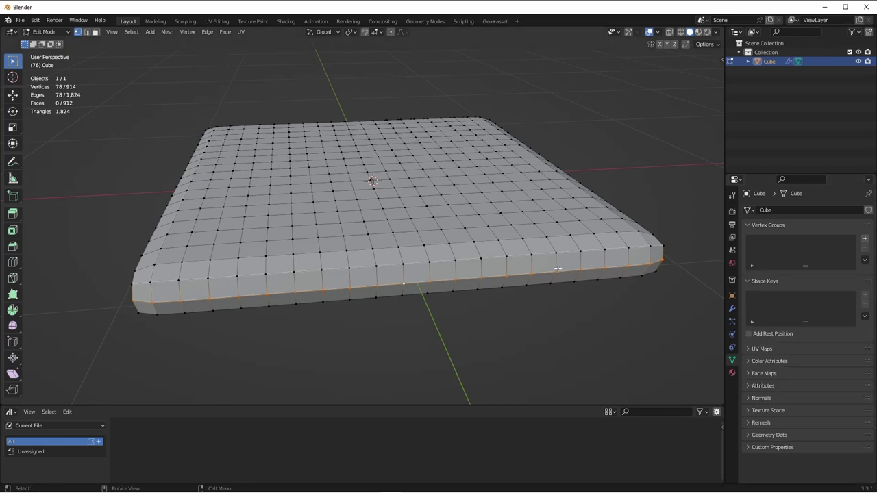
{"action": "key", "text": "ctrl+g"}
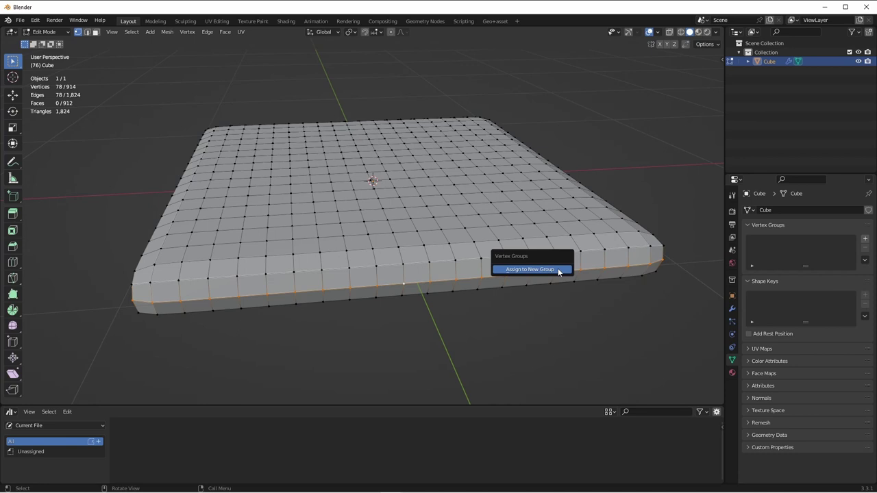
{"action": "left_click", "coordinate": [559, 271]}
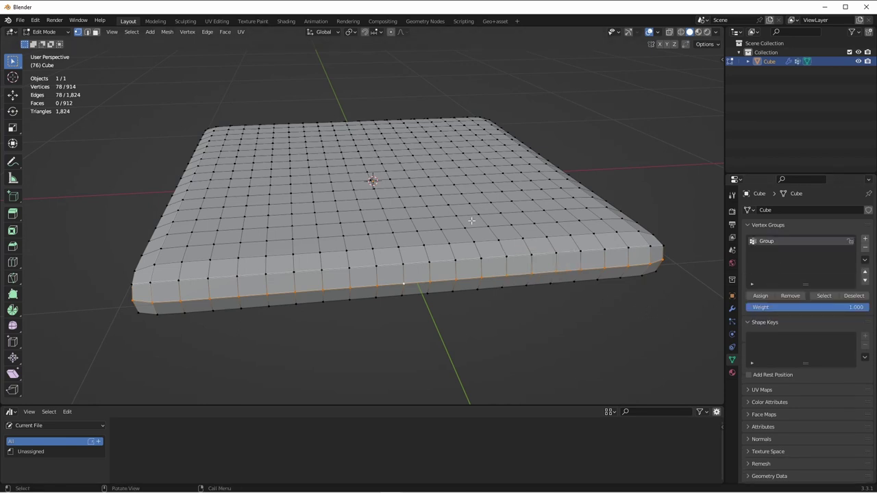
Step: In the Geometry Nodes workspace, drop a Delete Geometry node onto the input-to-output link
{"action": "key", "text": "Tab"}
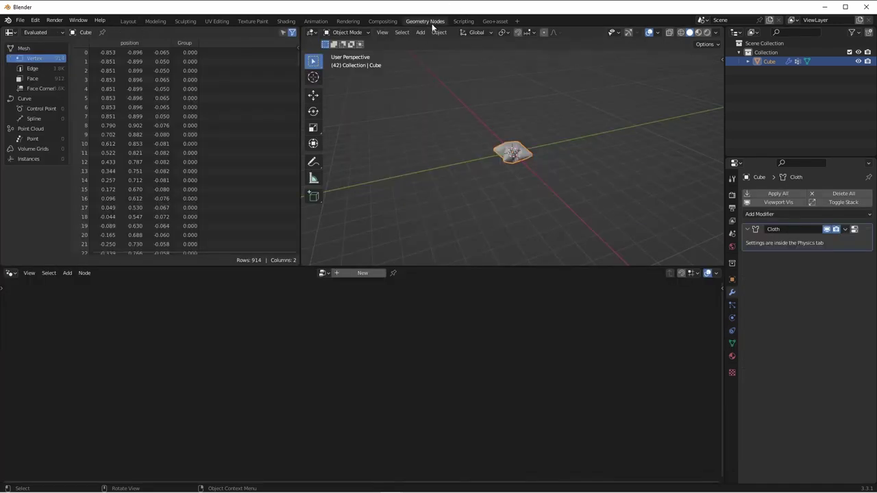
{"action": "left_click", "coordinate": [425, 21]}
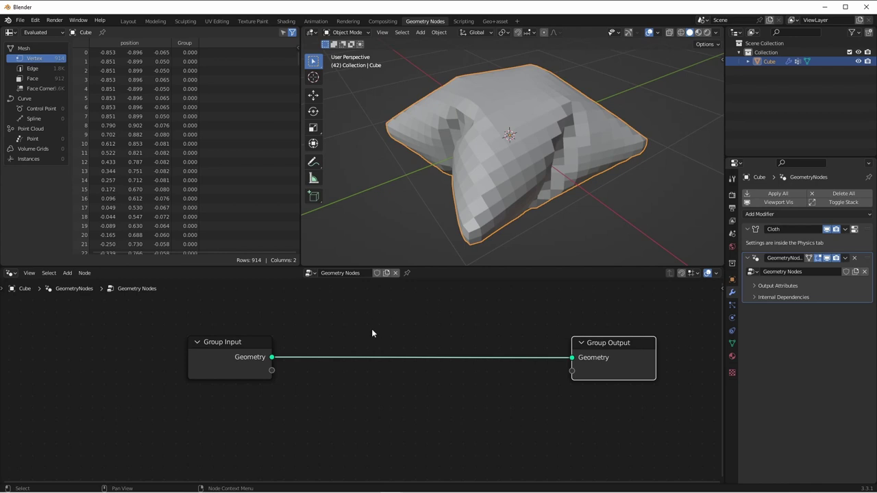
{"action": "key", "text": "shift+a"}
{"action": "mouse_move", "coordinate": [353, 297]}
{"action": "left_click", "coordinate": [426, 305]}
{"action": "left_click", "coordinate": [432, 327]}
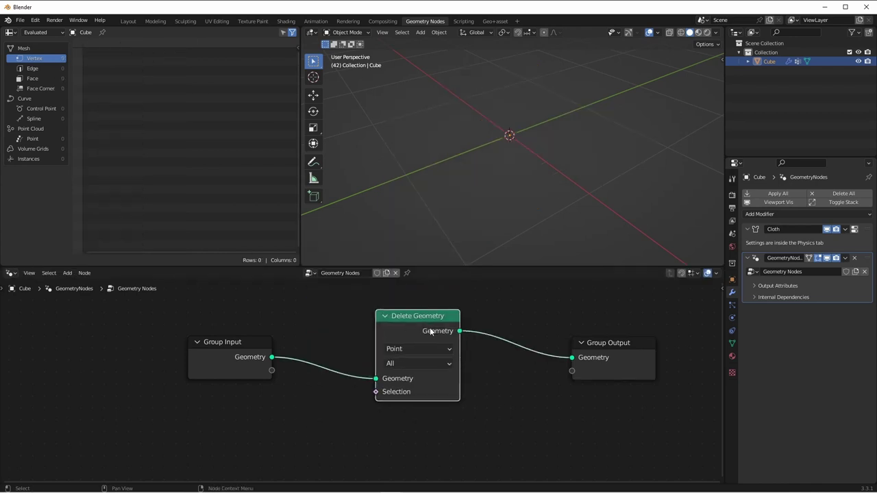
{"action": "left_click_drag", "start_coordinate": [432, 326], "coordinate": [392, 333]}
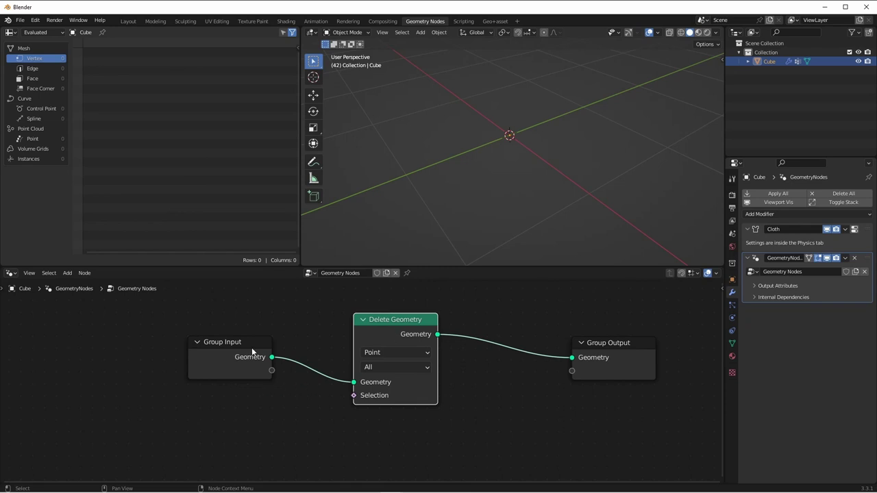
{"action": "left_click_drag", "start_coordinate": [253, 353], "coordinate": [176, 341]}
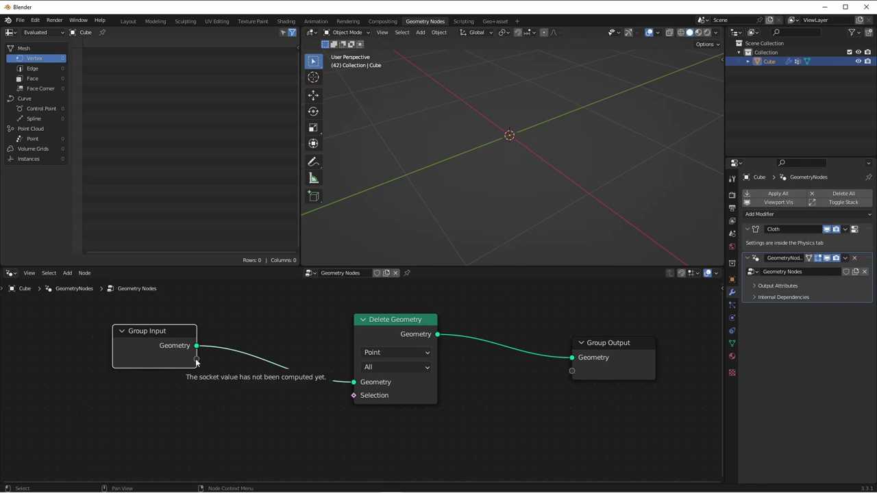
Step: Expose Delete Geometry's Selection as a modifier input and set it to the Group attribute
{"action": "left_click_drag", "start_coordinate": [197, 361], "coordinate": [355, 394]}
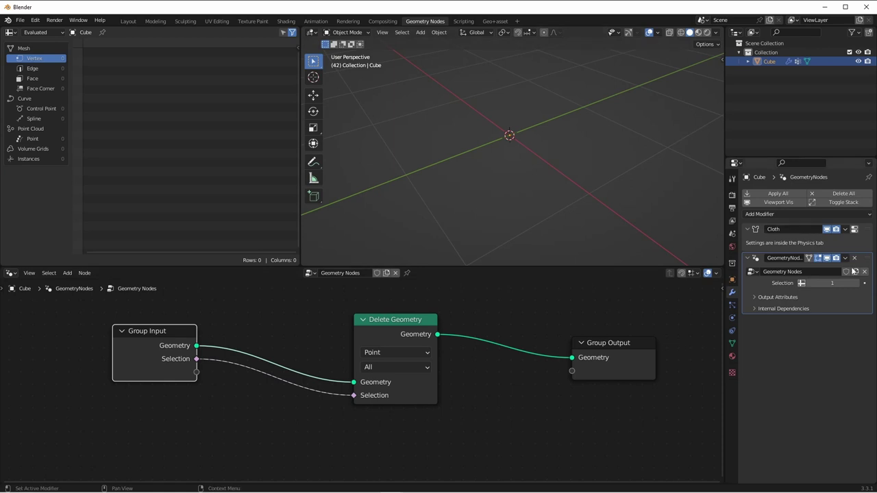
{"action": "left_click", "coordinate": [801, 284]}
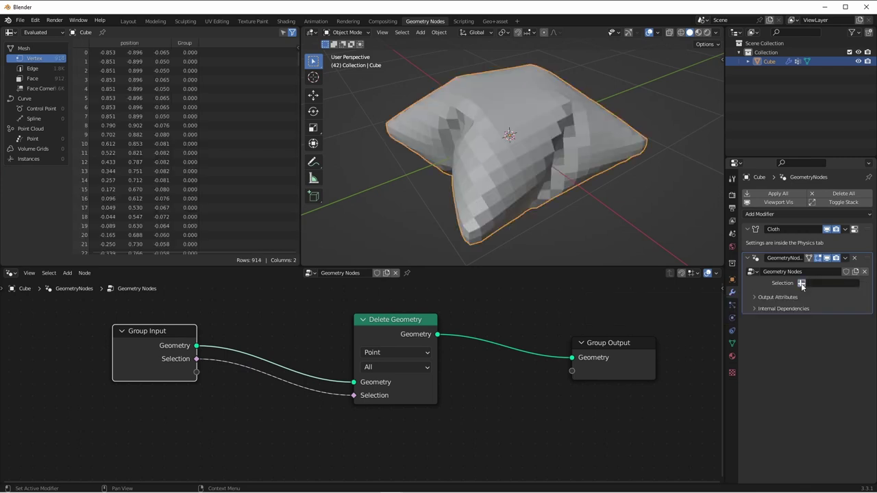
{"action": "left_click", "coordinate": [826, 282]}
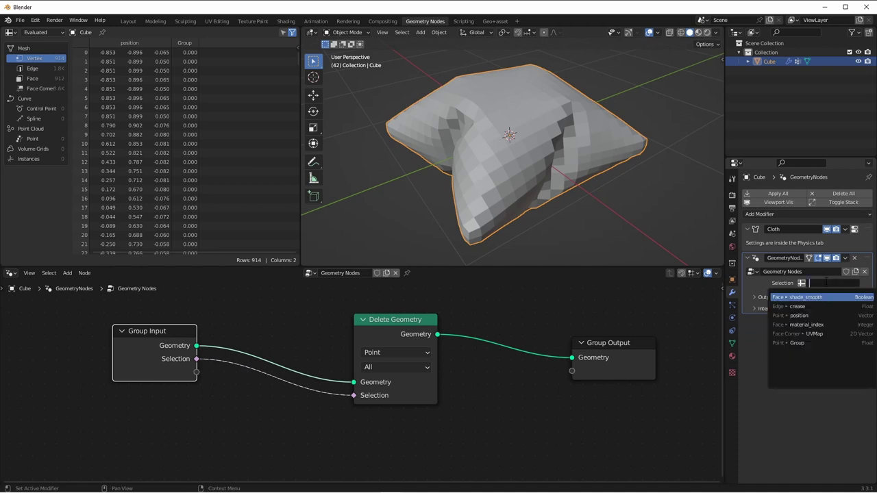
{"action": "key", "text": "Escape"}
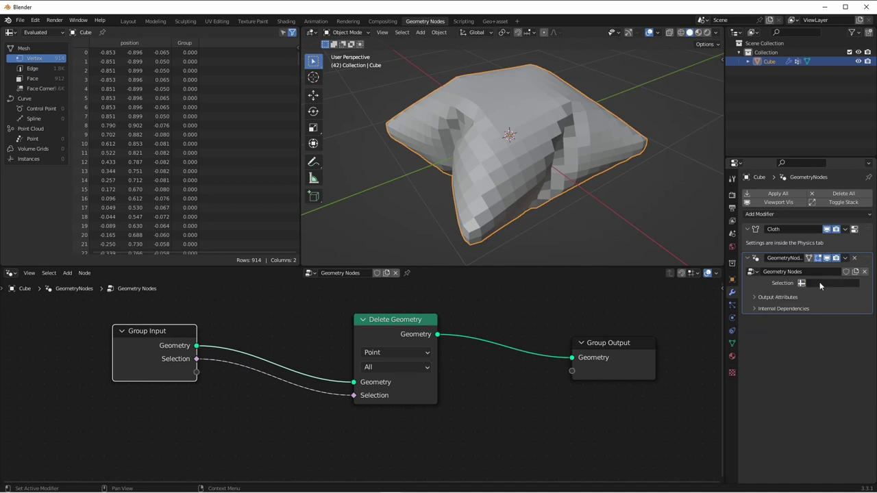
{"action": "left_click", "coordinate": [820, 283]}
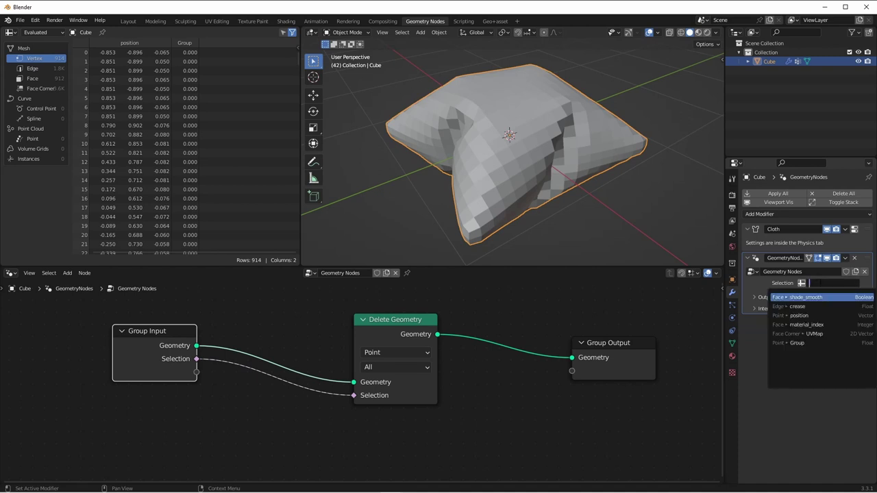
{"action": "left_click", "coordinate": [808, 343]}
{"action": "key", "text": "KP_1"}
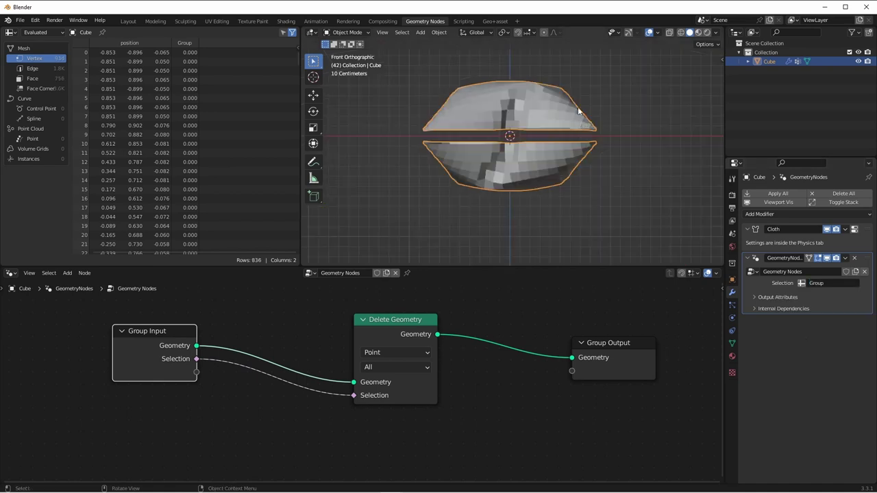
{"action": "middle_click_drag", "start_coordinate": [586, 106], "coordinate": [510, 108]}
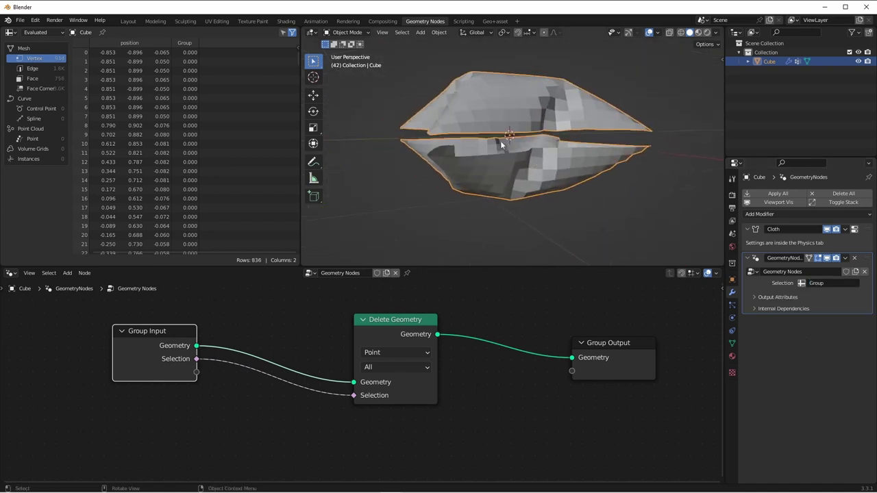
{"action": "key", "text": "KP_1"}
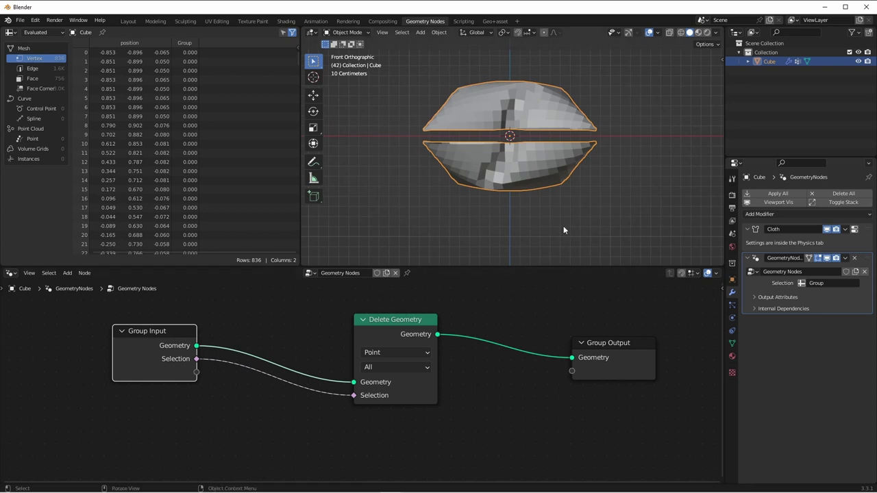
Step: Insert a Boolean Math node set to Not on the Selection link, leaving only the seam loop
{"action": "left_click_drag", "start_coordinate": [383, 325], "coordinate": [431, 320]}
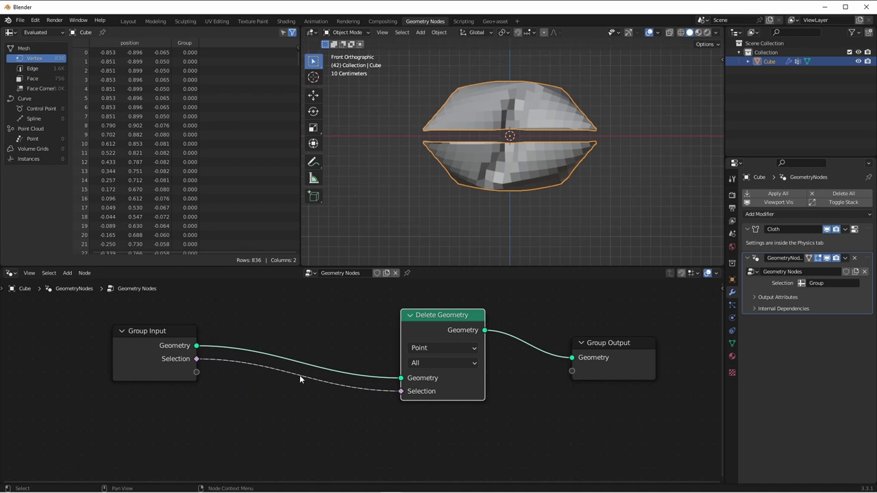
{"action": "key", "text": "shift+a"}
{"action": "mouse_move", "coordinate": [274, 437]}
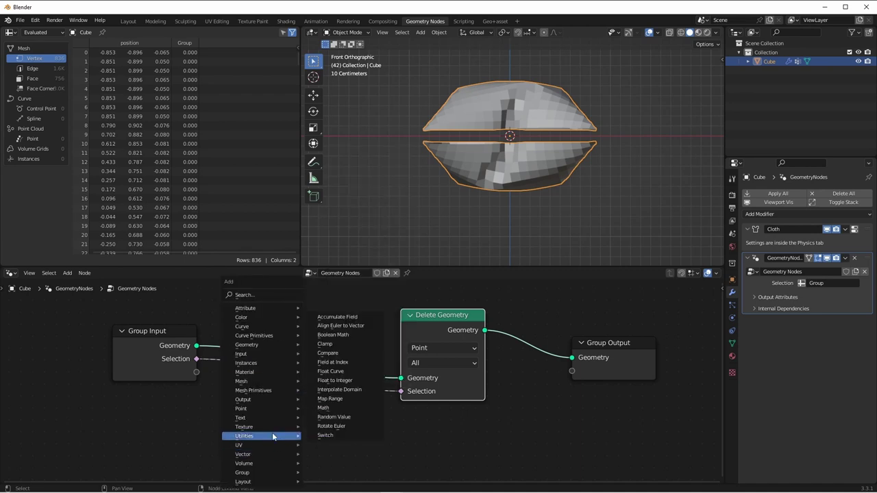
{"action": "left_click", "coordinate": [333, 334]}
{"action": "left_click", "coordinate": [290, 358]}
{"action": "left_click", "coordinate": [288, 416]}
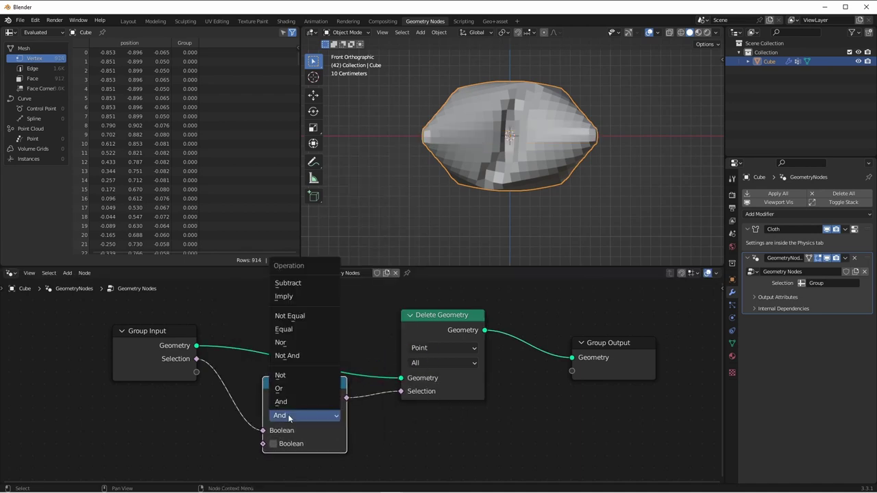
{"action": "left_click", "coordinate": [294, 376]}
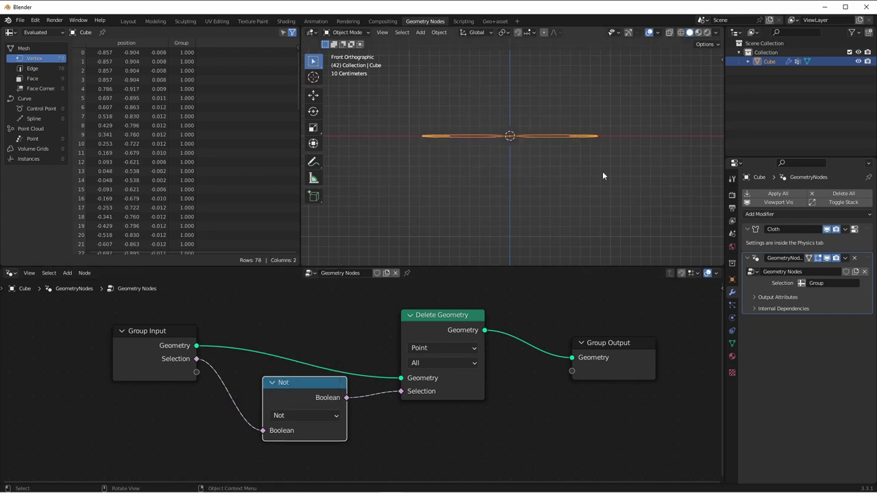
{"action": "middle_click_drag", "start_coordinate": [595, 170], "coordinate": [562, 205]}
{"action": "scroll", "coordinate": [511, 391], "scroll_direction": "down", "scroll_amount": 2}
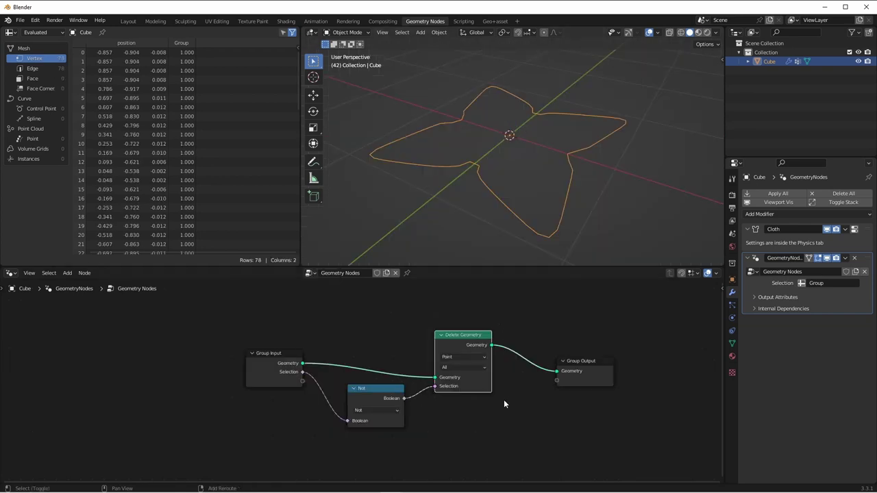
{"action": "middle_click_drag", "start_coordinate": [579, 370], "coordinate": [478, 382]}
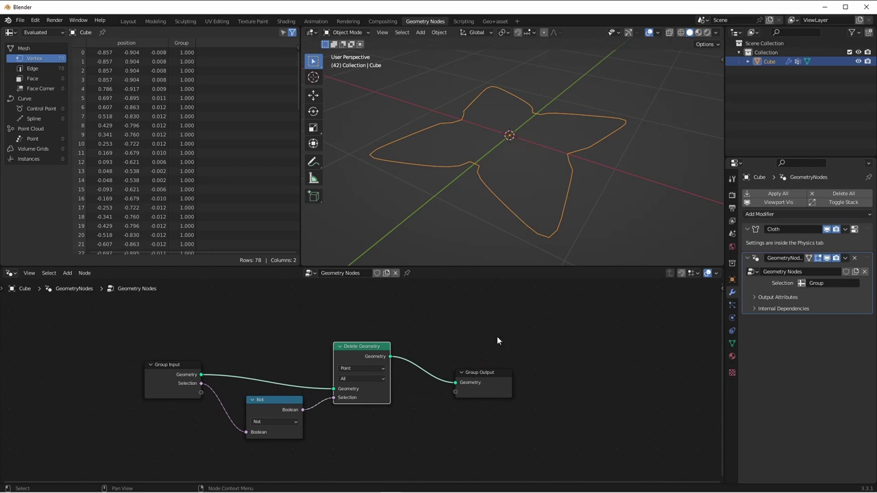
{"action": "scroll", "coordinate": [323, 359], "scroll_direction": "up", "scroll_amount": 2}
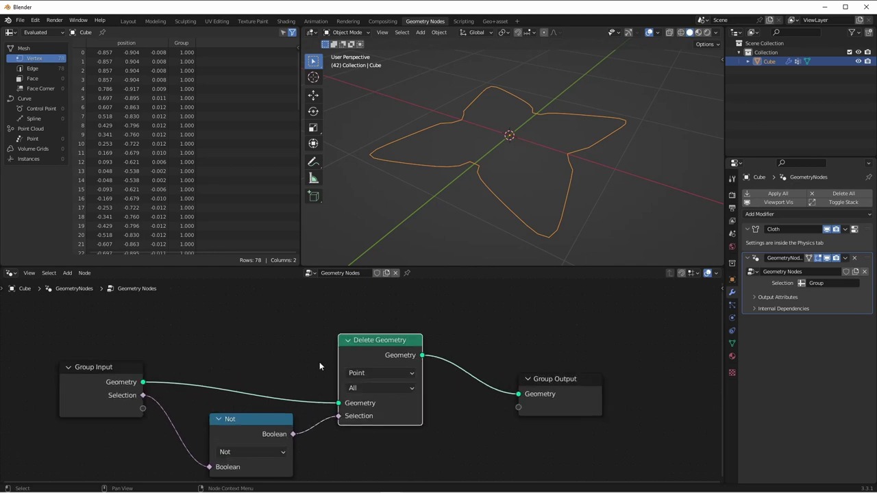
Step: Replace the Selection link into Not with a Named Attribute fed by a Name group input
{"action": "middle_click_drag", "start_coordinate": [320, 362], "coordinate": [388, 331]}
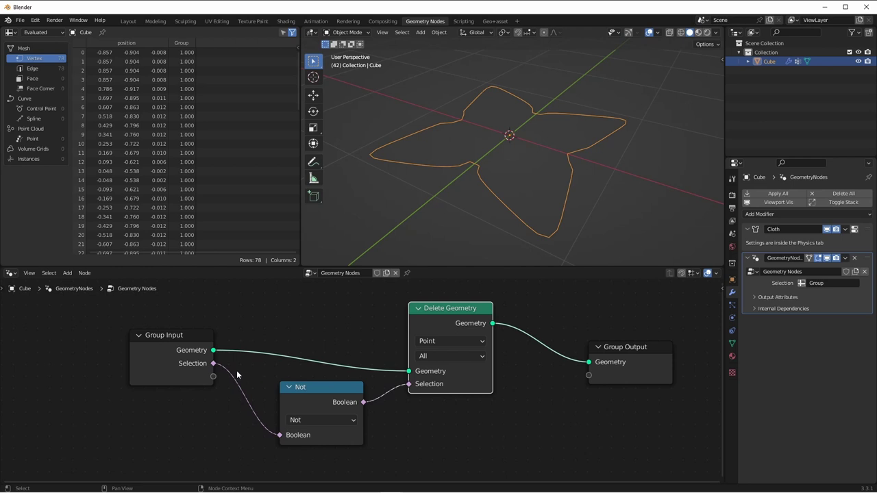
{"action": "right_click_drag", "start_coordinate": [229, 376], "coordinate": [206, 368], "text": "ctrl"}
{"action": "left_click_drag", "start_coordinate": [190, 353], "coordinate": [106, 327]}
{"action": "key", "text": "shift+a"}
{"action": "mouse_move", "coordinate": [178, 278]}
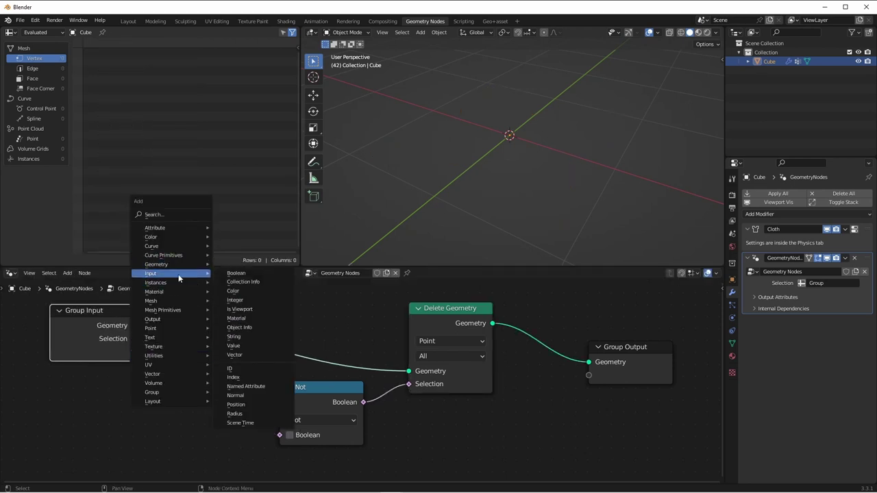
{"action": "left_click", "coordinate": [246, 386]}
{"action": "left_click", "coordinate": [245, 387]}
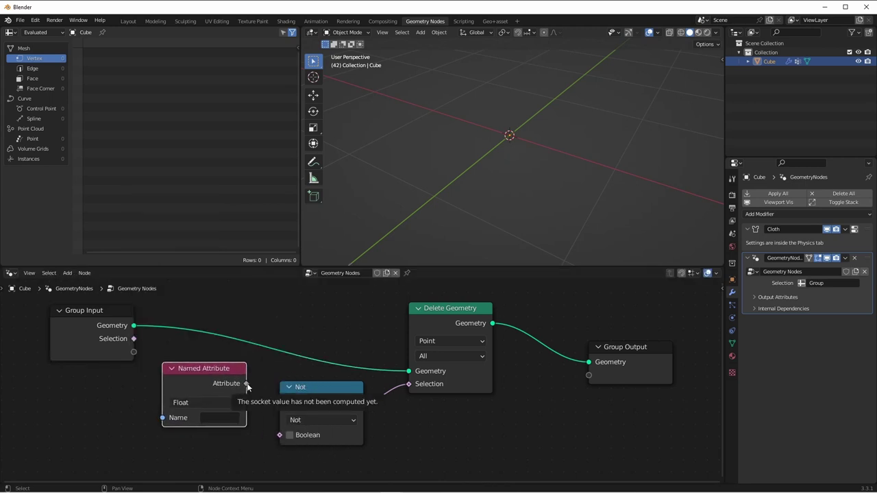
{"action": "left_click_drag", "start_coordinate": [246, 384], "coordinate": [280, 437]}
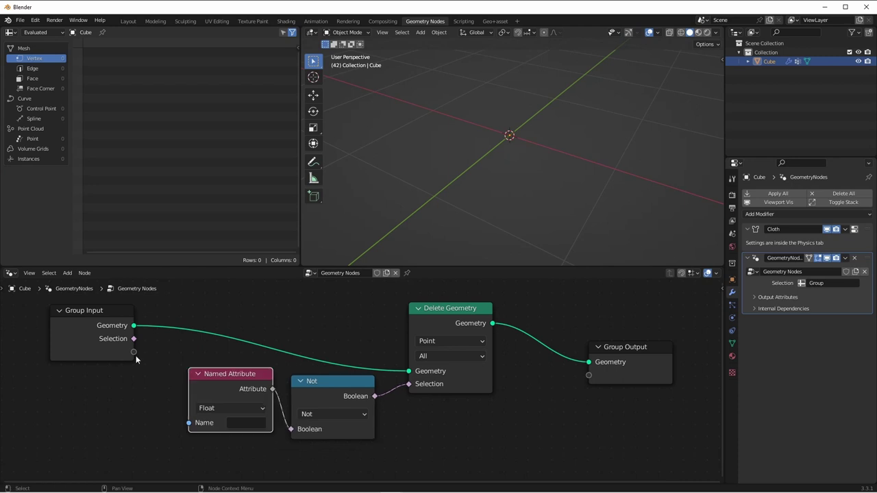
{"action": "left_click_drag", "start_coordinate": [133, 352], "coordinate": [190, 426]}
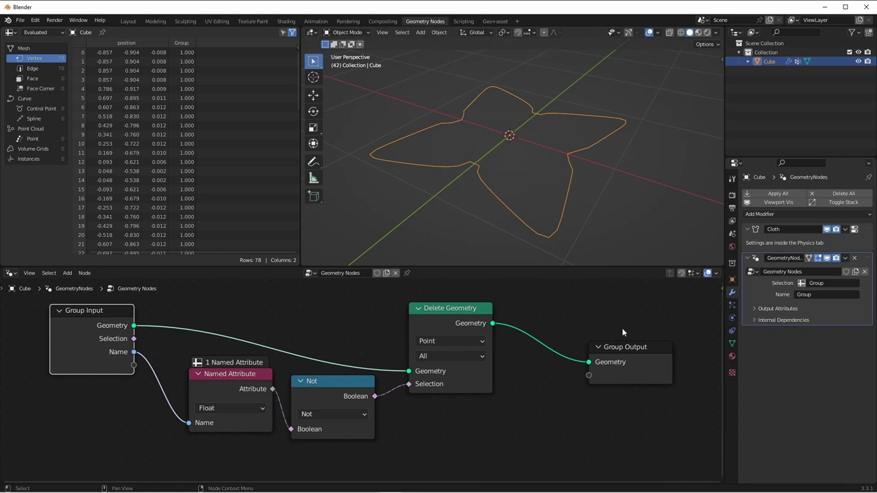
Step: Remove the unused Selection input, rename the group Extract Vertex Group Mesh and mark it as an asset
{"action": "key", "text": "n"}
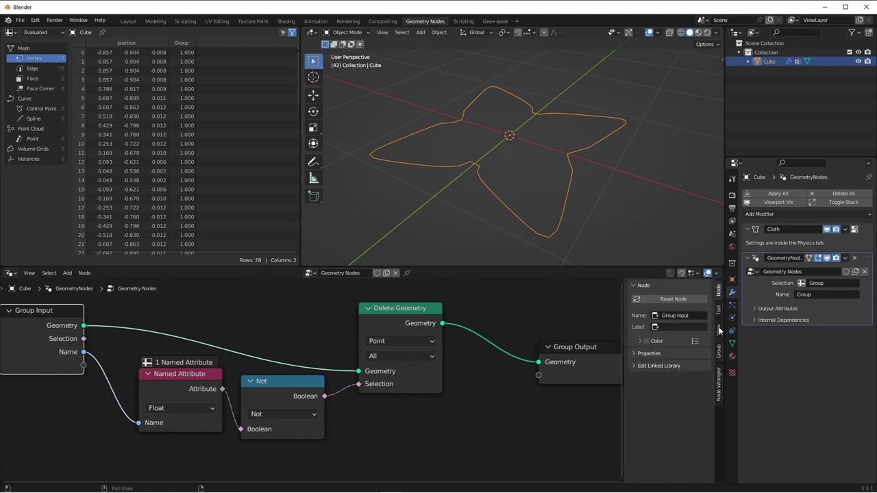
{"action": "left_click", "coordinate": [719, 351]}
{"action": "left_click", "coordinate": [704, 308]}
{"action": "key", "text": "Home"}
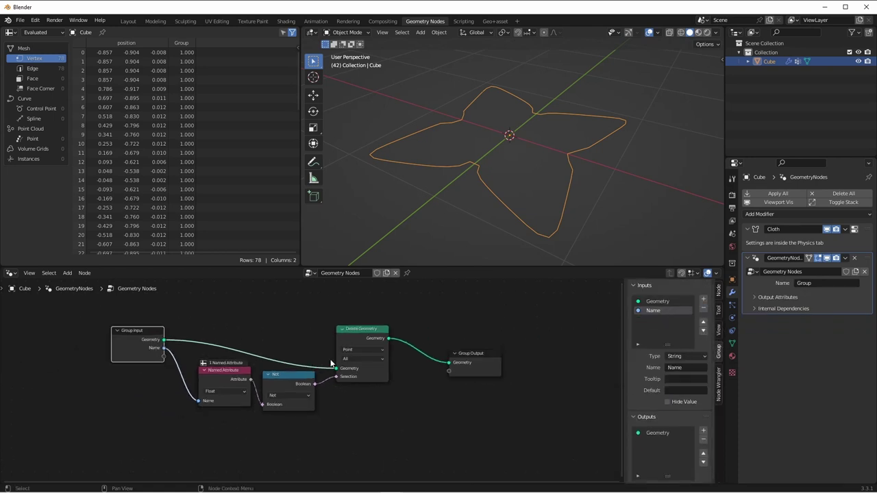
{"action": "left_click", "coordinate": [341, 273]}
{"action": "type", "text": "Extract Vertex Group Mesh"}
{"action": "key", "text": "Return"}
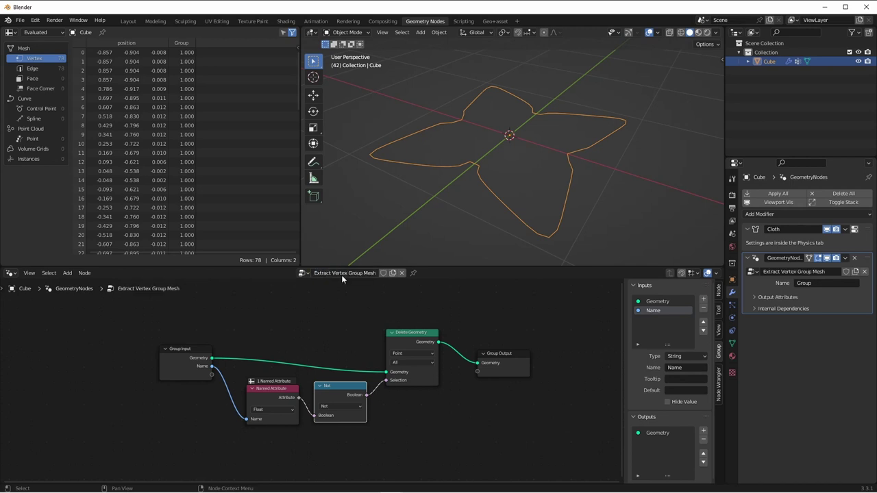
{"action": "right_click", "coordinate": [341, 275]}
{"action": "left_click", "coordinate": [345, 316]}
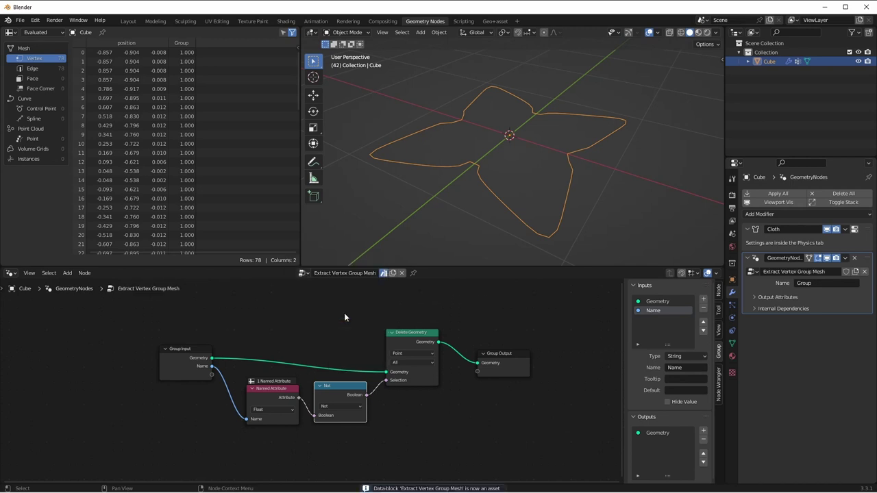
Step: Start a fresh node tree and drop Extract Vertex Group Mesh onto the Geometry link with a Name input
{"action": "left_click", "coordinate": [402, 273]}
{"action": "left_click", "coordinate": [355, 273]}
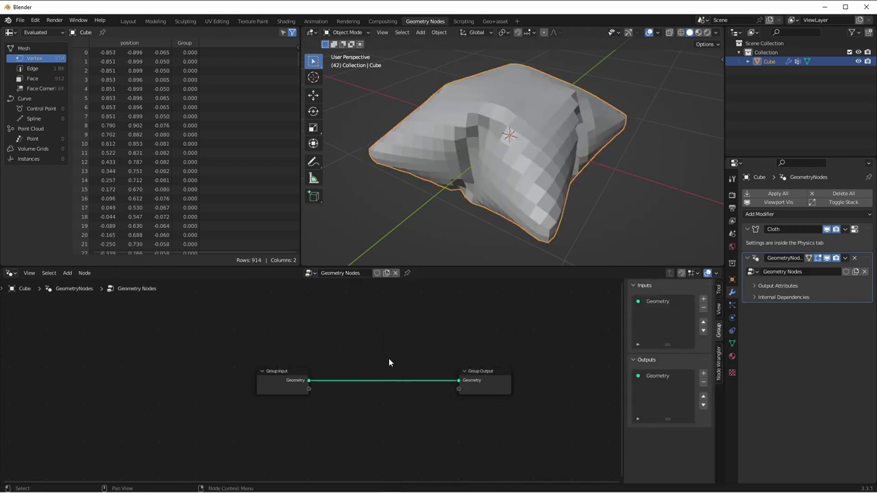
{"action": "key", "text": "shift+a"}
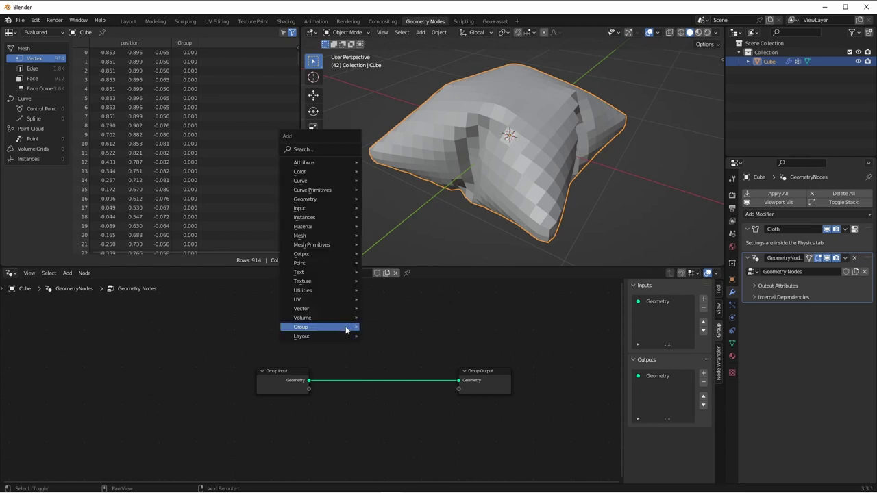
{"action": "mouse_move", "coordinate": [345, 327]}
{"action": "left_click", "coordinate": [393, 371]}
{"action": "left_click", "coordinate": [347, 365]}
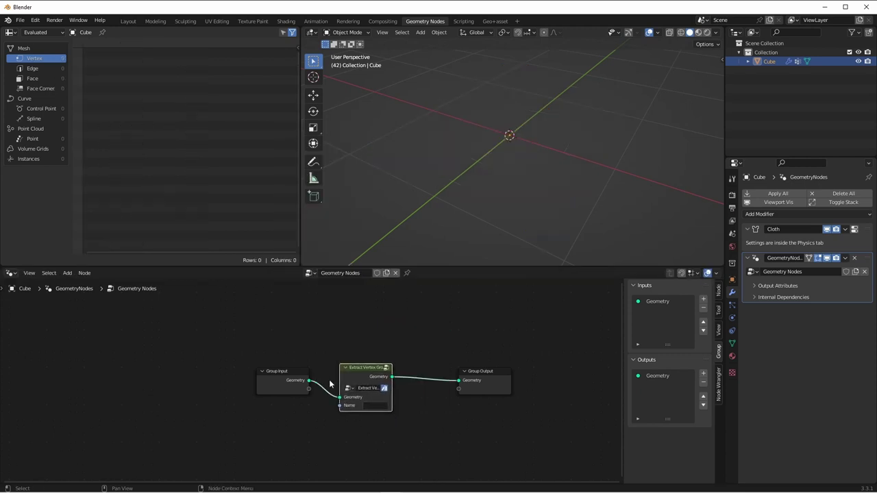
{"action": "left_click_drag", "start_coordinate": [312, 396], "coordinate": [339, 411]}
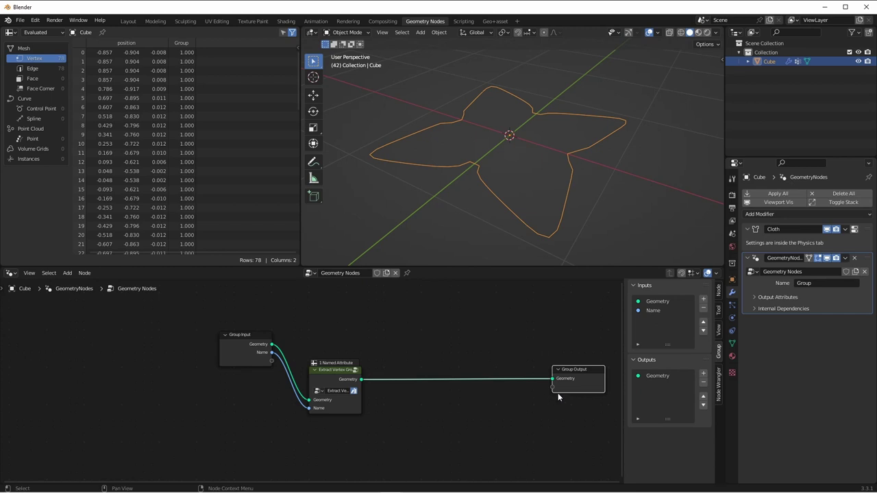
Step: Insert Mesh to Curve and Curve to Mesh nodes on the link before the Group Output
{"action": "scroll", "coordinate": [448, 396], "scroll_direction": "up", "scroll_amount": 2}
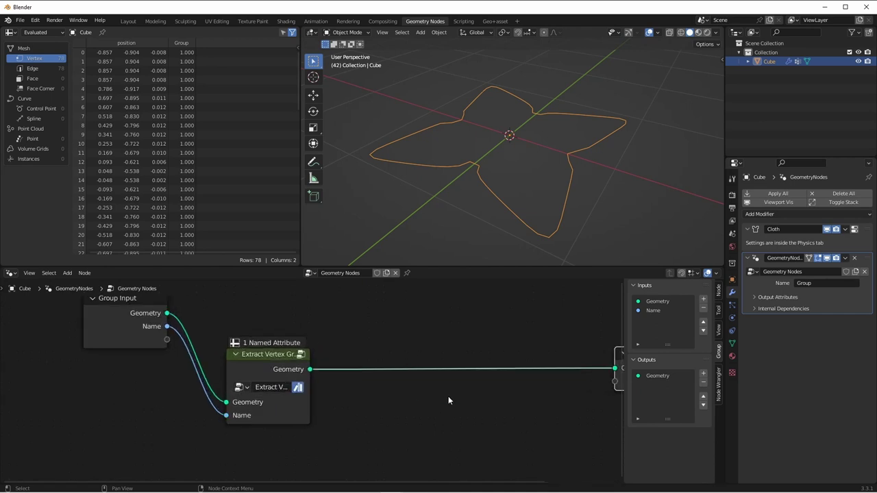
{"action": "key", "text": "shift+a"}
{"action": "mouse_move", "coordinate": [430, 305]}
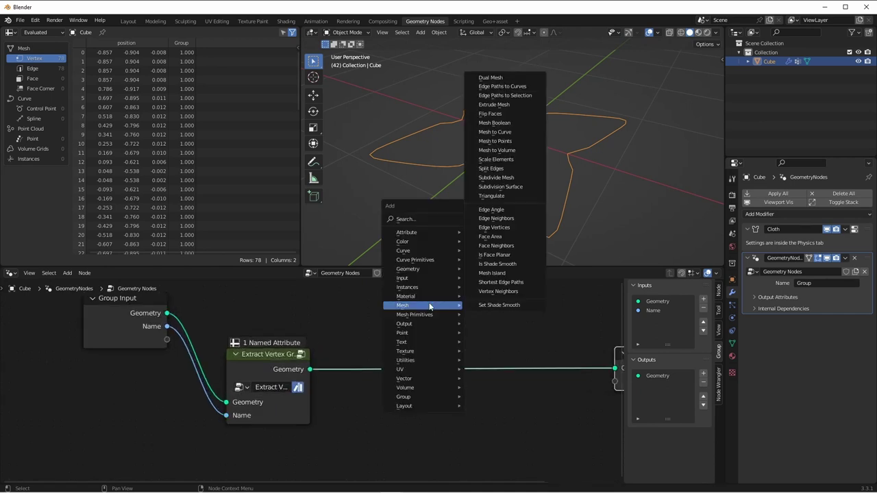
{"action": "left_click", "coordinate": [495, 132]}
{"action": "left_click", "coordinate": [432, 339]}
{"action": "middle_click_drag", "start_coordinate": [506, 387], "coordinate": [336, 372]}
{"action": "key", "text": "shift+a"}
{"action": "mouse_move", "coordinate": [322, 302]}
{"action": "left_click", "coordinate": [423, 75]}
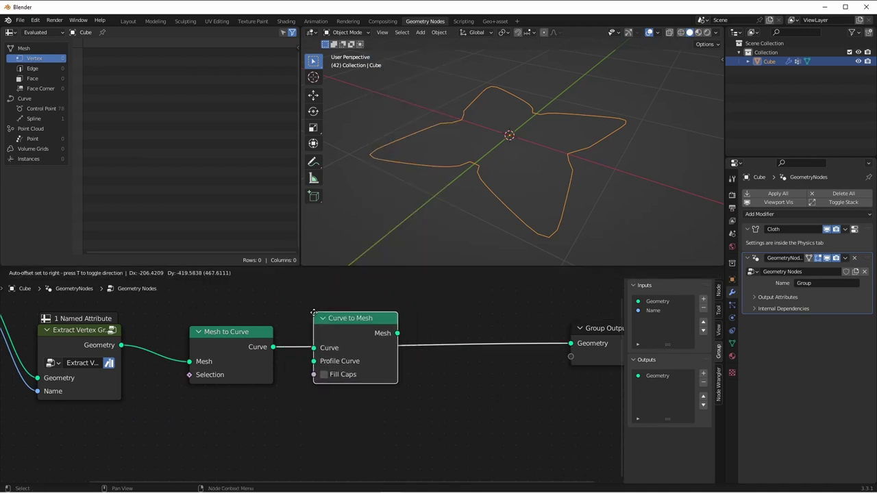
{"action": "left_click", "coordinate": [356, 353]}
Step: Add a Curve Circle (resolution 8, radius 20 mm) as the profile curve and view from top
{"action": "key", "text": "shift+a"}
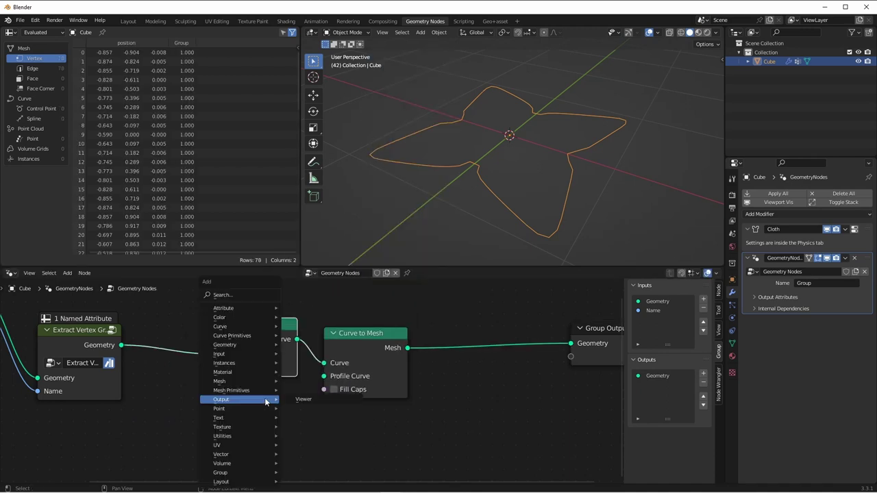
{"action": "mouse_move", "coordinate": [261, 335]}
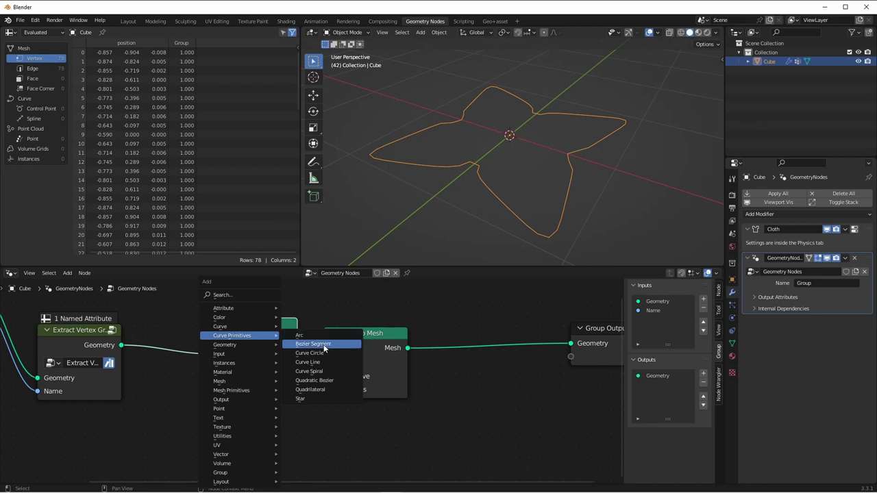
{"action": "left_click", "coordinate": [319, 353]}
{"action": "left_click", "coordinate": [203, 403]}
{"action": "middle_click_drag", "start_coordinate": [264, 458], "coordinate": [278, 423]}
{"action": "left_click", "coordinate": [277, 422]}
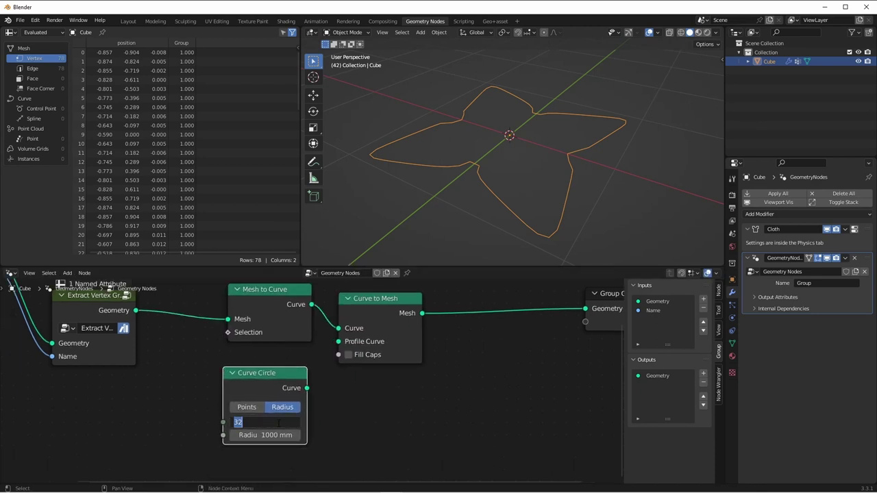
{"action": "type", "text": "8"}
{"action": "key", "text": "Return"}
{"action": "left_click", "coordinate": [266, 436]}
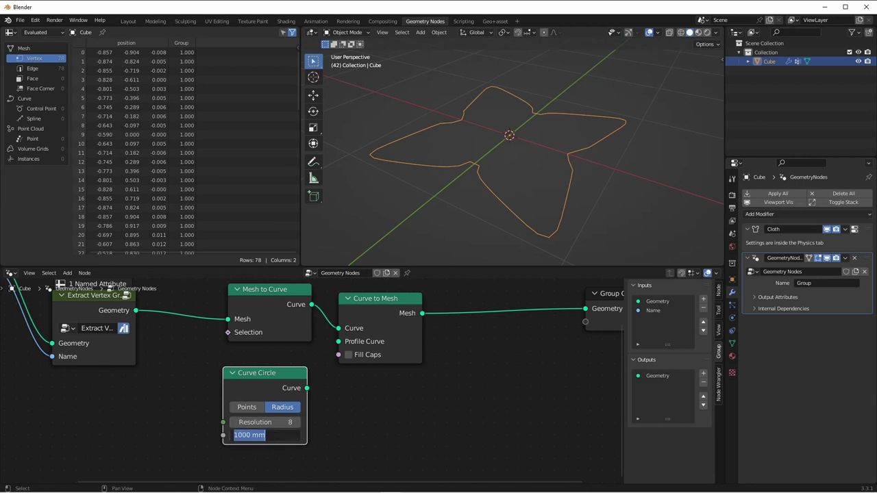
{"action": "type", "text": "20"}
{"action": "key", "text": "Return"}
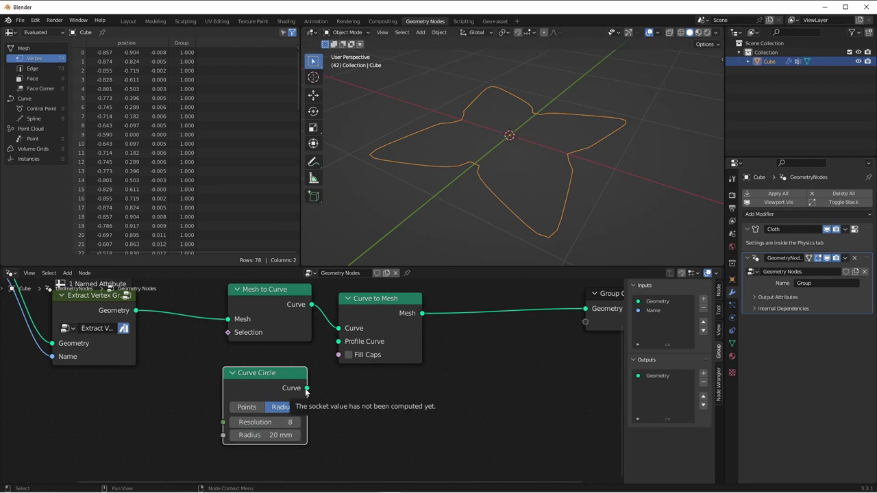
{"action": "left_click_drag", "start_coordinate": [307, 389], "coordinate": [339, 341]}
{"action": "key", "text": "Home"}
{"action": "key", "text": "KP_7"}
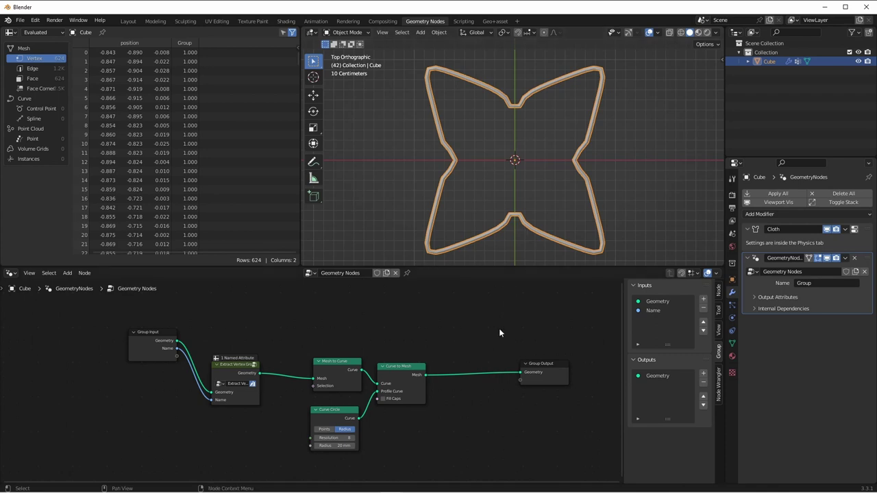
Step: Group the selected Mesh to Curve and Curve to Mesh nodes into one node group
{"action": "scroll", "coordinate": [408, 388], "scroll_direction": "up", "scroll_amount": 2}
{"action": "middle_click_drag", "start_coordinate": [407, 389], "coordinate": [472, 350]}
{"action": "scroll", "coordinate": [472, 349], "scroll_direction": "down", "scroll_amount": 2}
{"action": "left_click_drag", "start_coordinate": [383, 365], "coordinate": [335, 393]}
{"action": "left_click", "coordinate": [448, 332]}
{"action": "key", "text": "ctrl+g"}
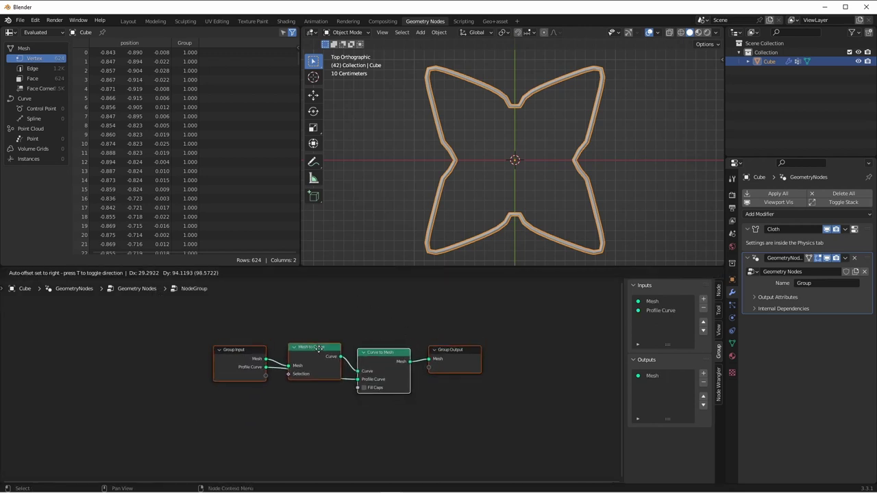
Step: Name the new group node Solidify Mesh Line
{"action": "key", "text": "Tab"}
{"action": "left_click", "coordinate": [432, 350]}
{"action": "type", "text": "Solidify Mesh Line"}
{"action": "key", "text": "Return"}
{"action": "right_click", "coordinate": [432, 348]}
{"action": "left_click", "coordinate": [393, 398]}
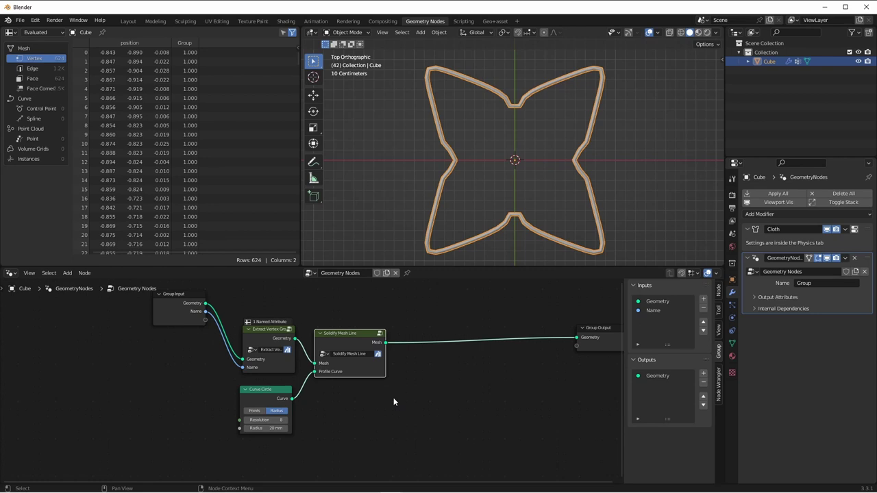
{"action": "key", "text": "ctrl+z"}
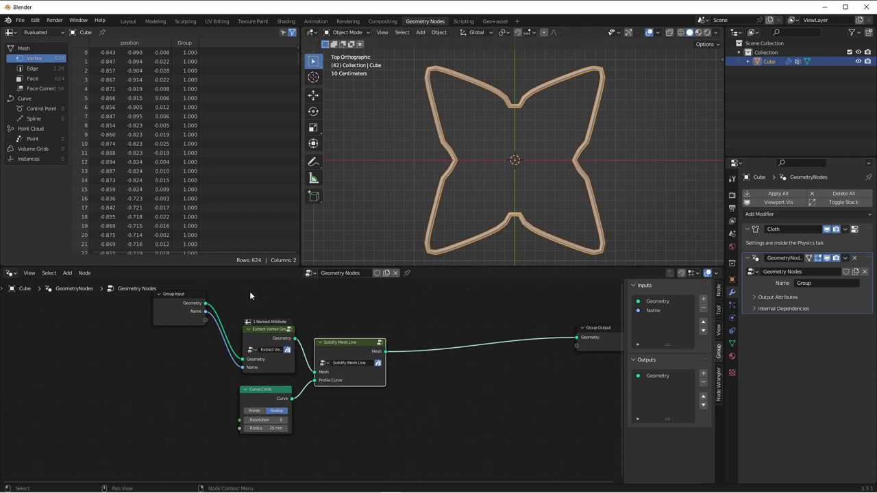
Step: Join the original pillow geometry with the tube and make the pillow material blue
{"action": "right_click_drag", "start_coordinate": [192, 293], "coordinate": [307, 327], "text": "ctrl+shift"}
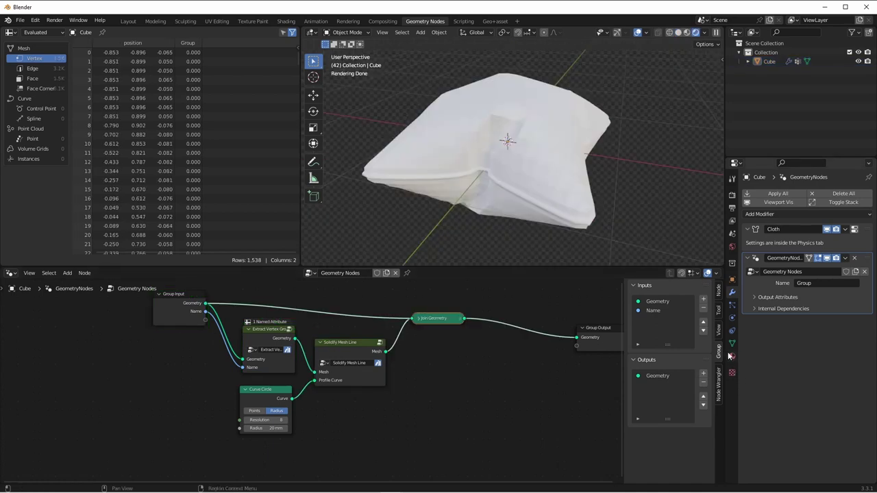
{"action": "left_click", "coordinate": [732, 356]}
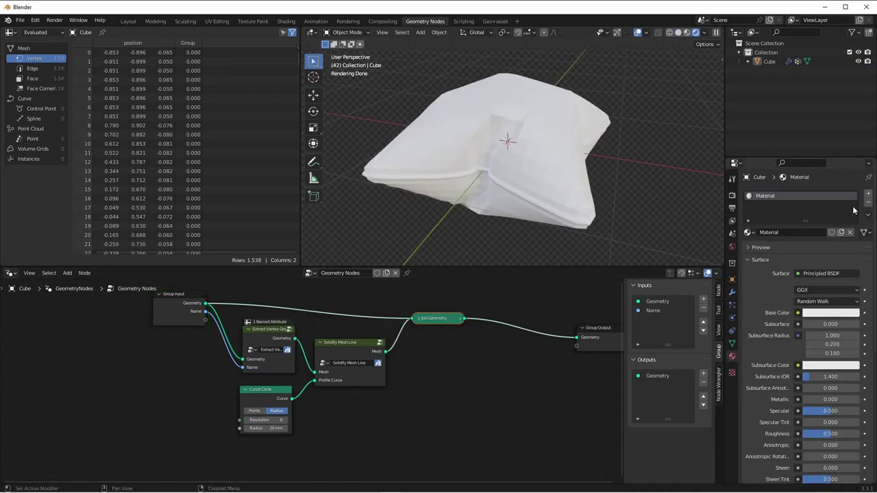
{"action": "left_click", "coordinate": [831, 313]}
{"action": "left_click", "coordinate": [825, 199]}
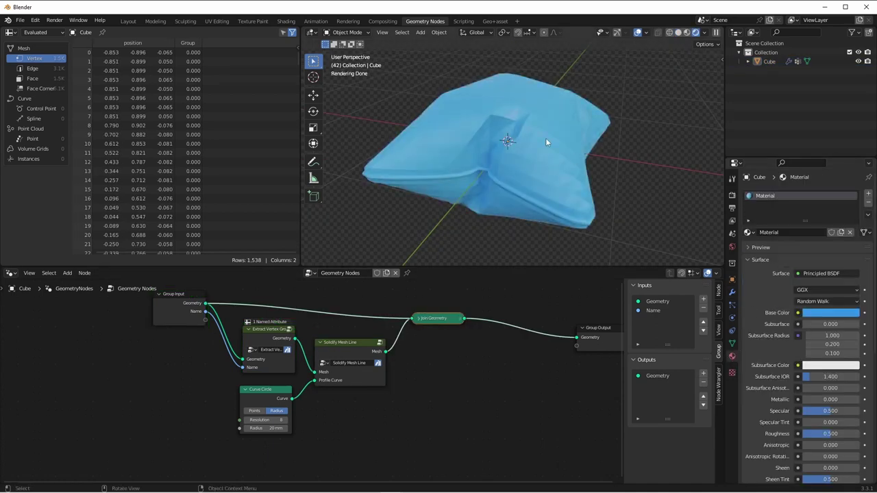
Step: Shade the pillow smooth
{"action": "right_click", "coordinate": [546, 142]}
{"action": "left_click", "coordinate": [538, 140]}
{"action": "right_click", "coordinate": [536, 140]}
{"action": "left_click", "coordinate": [538, 141]}
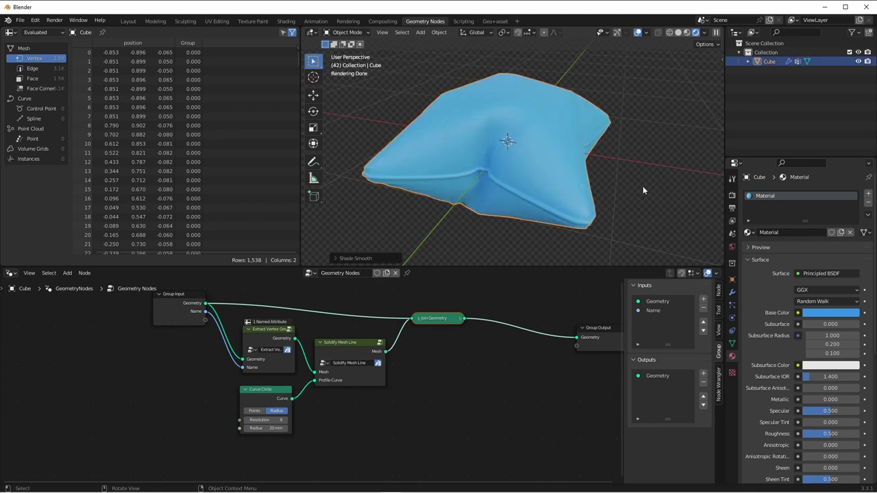
{"action": "middle_click_drag", "start_coordinate": [643, 186], "coordinate": [532, 260]}
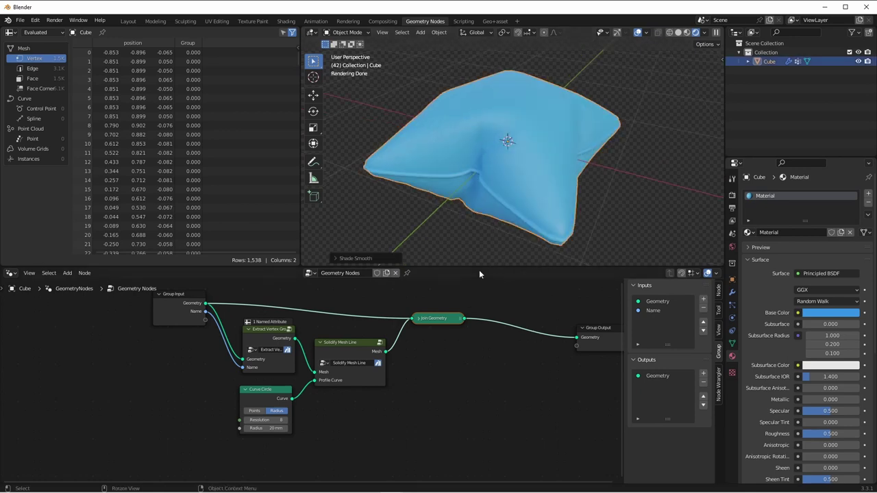
Step: Add a Set Material node on the tube's link and give the piping material an orange colour
{"action": "left_click_drag", "start_coordinate": [435, 318], "coordinate": [501, 312]}
{"action": "key", "text": "shift+a"}
{"action": "mouse_move", "coordinate": [445, 375]}
{"action": "left_click", "coordinate": [481, 408]}
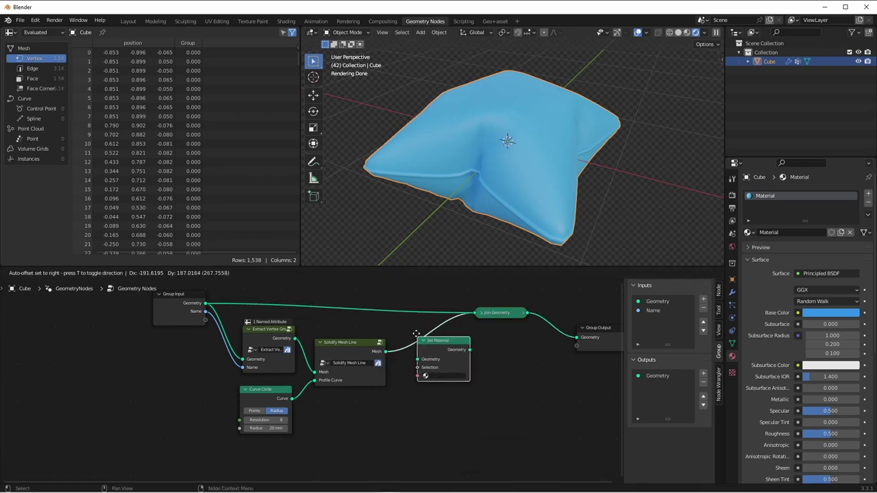
{"action": "left_click_drag", "start_coordinate": [415, 332], "coordinate": [416, 328]}
{"action": "left_click", "coordinate": [831, 327]}
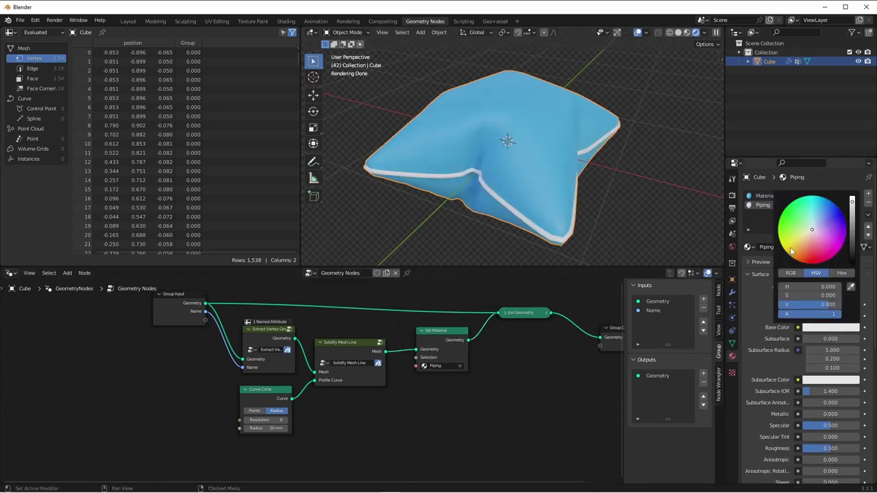
{"action": "left_click", "coordinate": [850, 218]}
Step: Orbit around the pillow to inspect the piping and move the Group Output node aside
{"action": "middle_click_drag", "start_coordinate": [686, 137], "coordinate": [426, 122]}
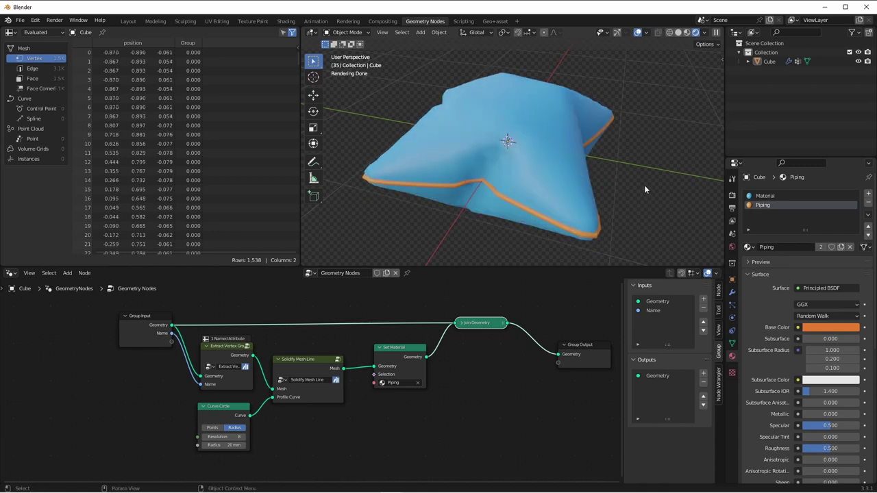
{"action": "middle_click_drag", "start_coordinate": [646, 188], "coordinate": [452, 158]}
{"action": "left_click_drag", "start_coordinate": [587, 350], "coordinate": [589, 318]}
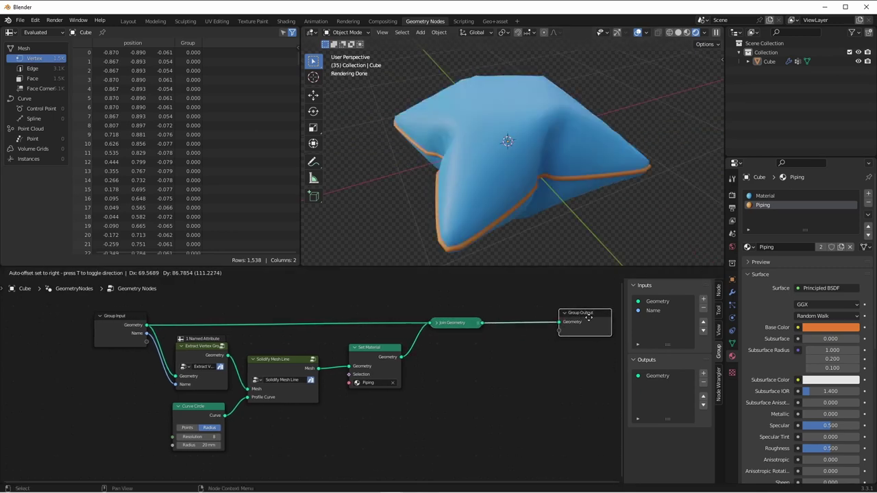
Step: Insert a Subdivision Surface node before the output to smooth the piped pillow
{"action": "key", "text": "shift+a"}
{"action": "mouse_move", "coordinate": [524, 336]}
{"action": "left_click", "coordinate": [576, 353]}
{"action": "left_click", "coordinate": [539, 323]}
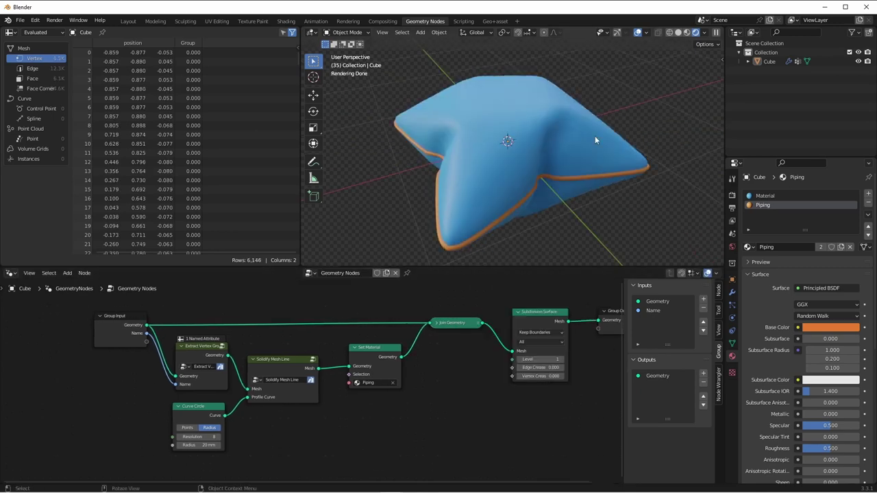
{"action": "middle_click_drag", "start_coordinate": [607, 118], "coordinate": [587, 191]}
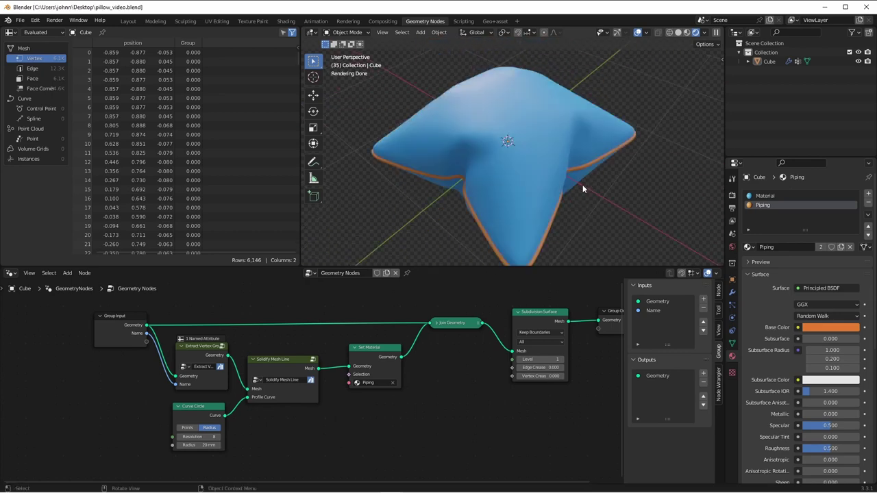
{"action": "middle_click_drag", "start_coordinate": [582, 232], "coordinate": [480, 185]}
Step: Apply all modifiers on the pillow and move it off to one side in Object Mode
{"action": "left_click", "coordinate": [732, 292]}
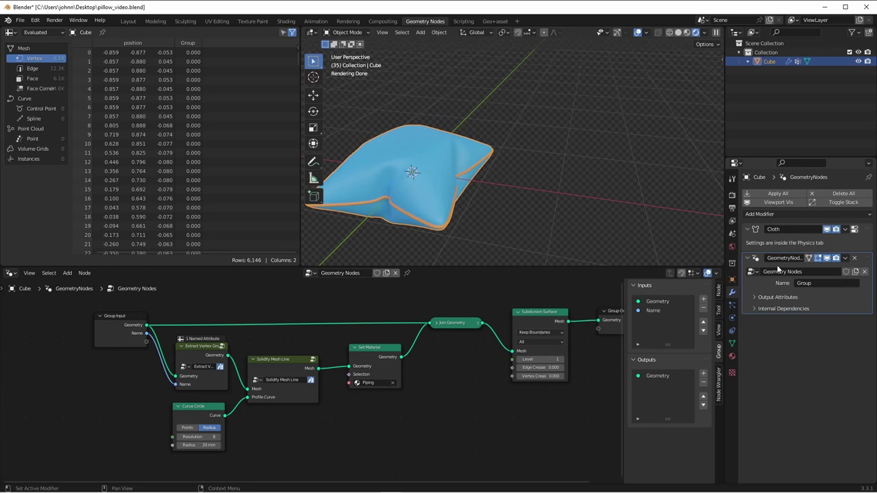
{"action": "left_click", "coordinate": [778, 194]}
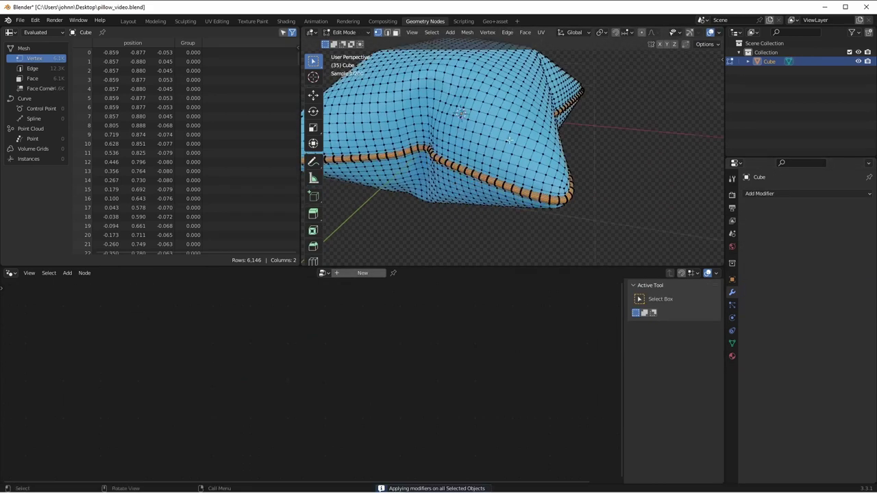
{"action": "key", "text": "Tab"}
{"action": "middle_click_drag", "start_coordinate": [513, 125], "coordinate": [466, 129]}
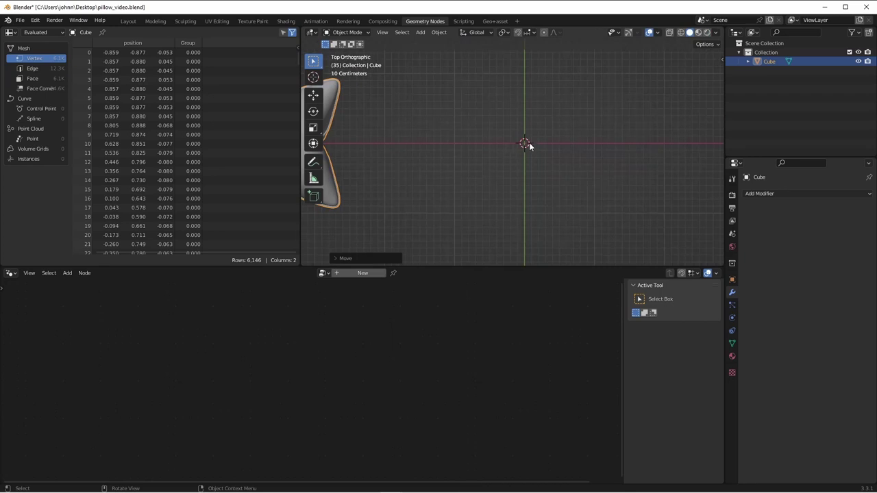
Step: Add a circle mesh and extrude-scale two inner rings down to the centre
{"action": "key", "text": "shift+a"}
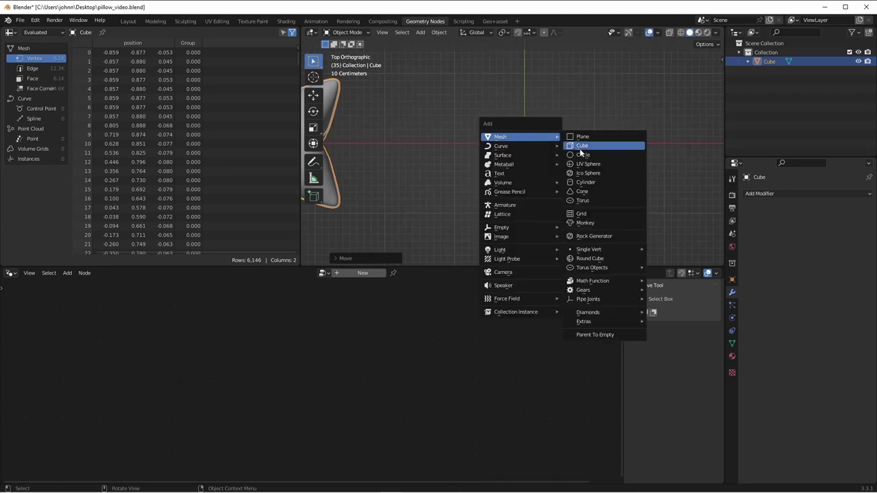
{"action": "left_click", "coordinate": [581, 151]}
{"action": "key", "text": "Tab"}
{"action": "key", "text": "e"}
{"action": "key", "text": "s"}
{"action": "left_click", "coordinate": [533, 148]}
{"action": "key", "text": "e"}
{"action": "key", "text": "s"}
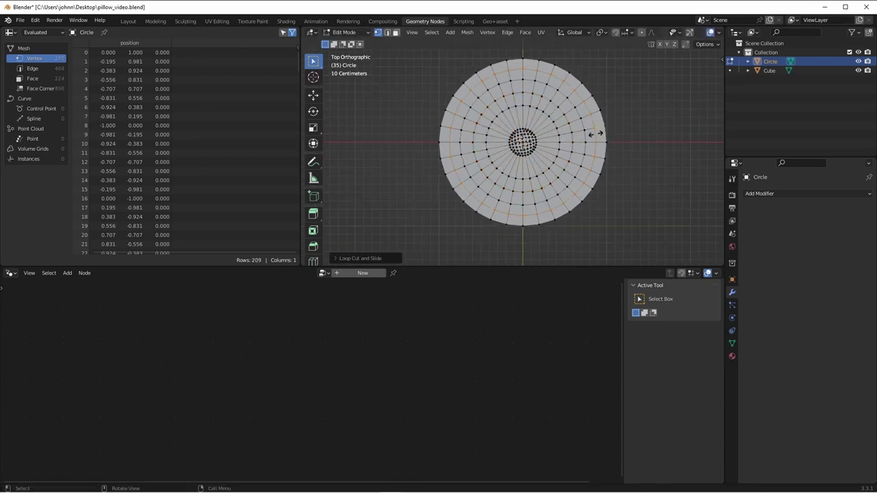
{"action": "left_click", "coordinate": [599, 133]}
Step: Recalculate the normals and extrude the circle into a thick disc
{"action": "key", "text": "a"}
{"action": "key", "text": "shift+n"}
{"action": "key", "text": "KP_1"}
{"action": "key", "text": "e"}
{"action": "key", "text": "Return"}
{"action": "key", "text": "Tab"}
{"action": "middle_click_drag", "start_coordinate": [521, 158], "coordinate": [539, 155]}
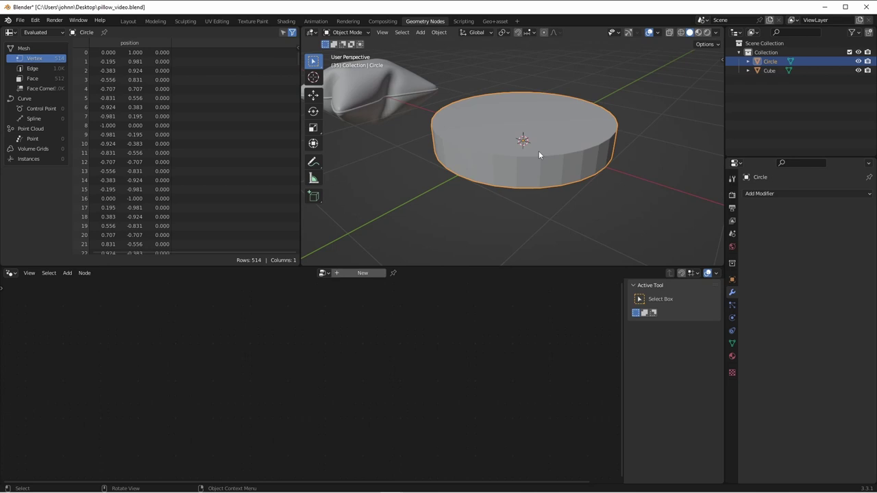
Step: Turn the disc into a Quick Pillow cloth and play the simulation
{"action": "key", "text": "F3"}
{"action": "type", "text": "Quick"}
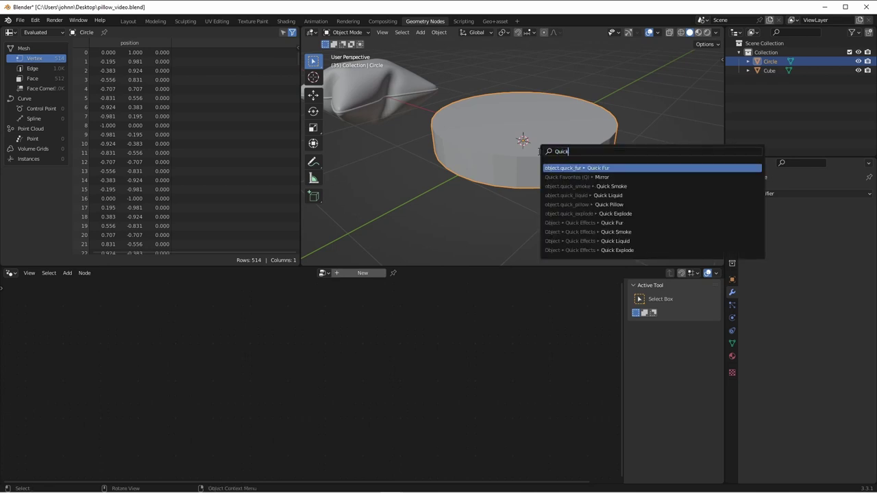
{"action": "type", "text": " pil"}
{"action": "key", "text": "Return"}
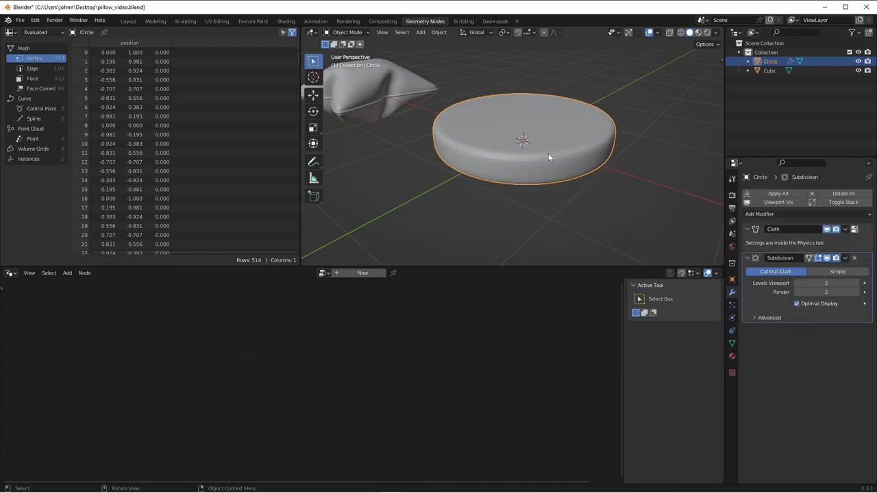
{"action": "key", "text": "space"}
{"action": "key", "text": "space"}
{"action": "middle_click_drag", "start_coordinate": [549, 153], "coordinate": [522, 163]}
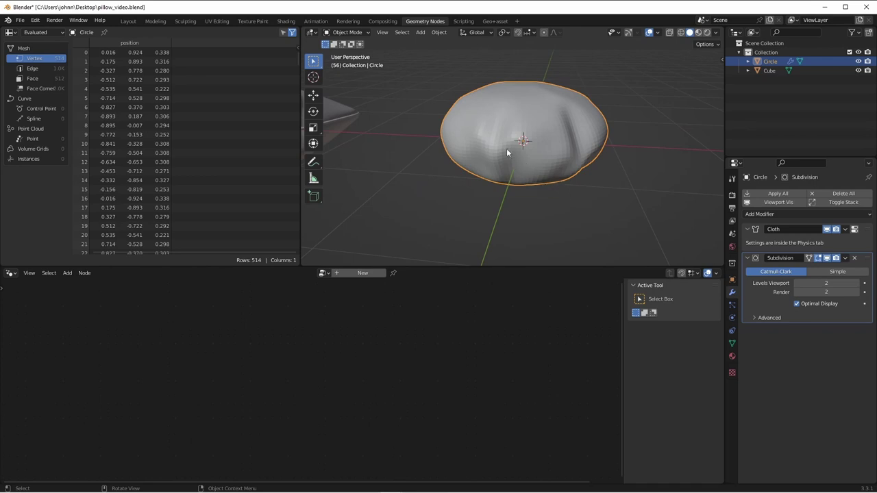
Step: Rewind to the first frame and replay the round pillow's cloth simulation
{"action": "key", "text": "Tab"}
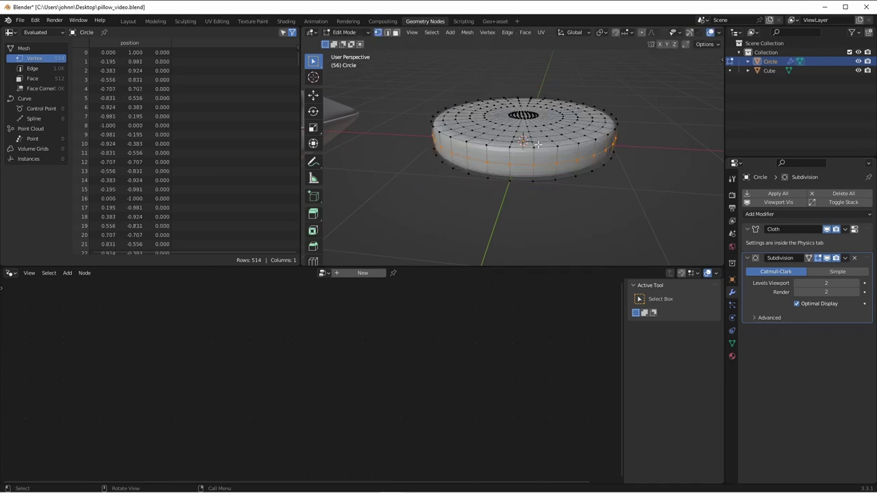
{"action": "key", "text": "ctrl+b"}
{"action": "key", "text": "Escape"}
{"action": "key", "text": "Tab"}
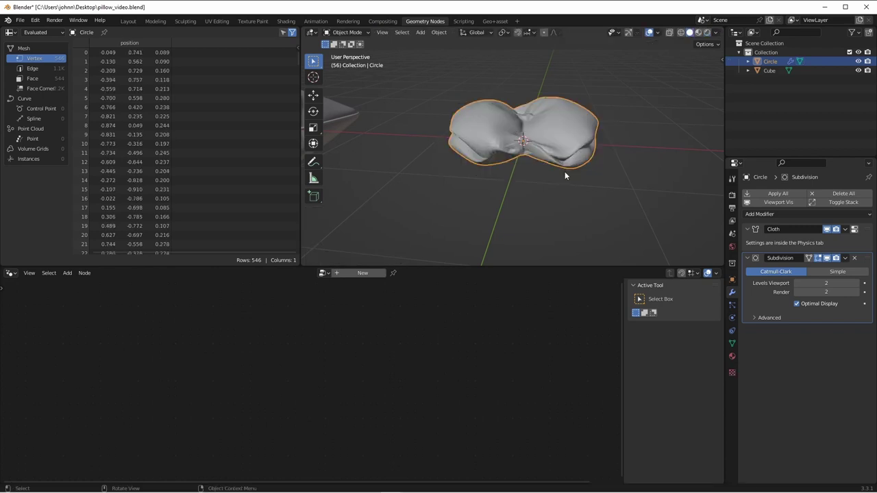
{"action": "key", "text": "shift+Left"}
{"action": "key", "text": "space"}
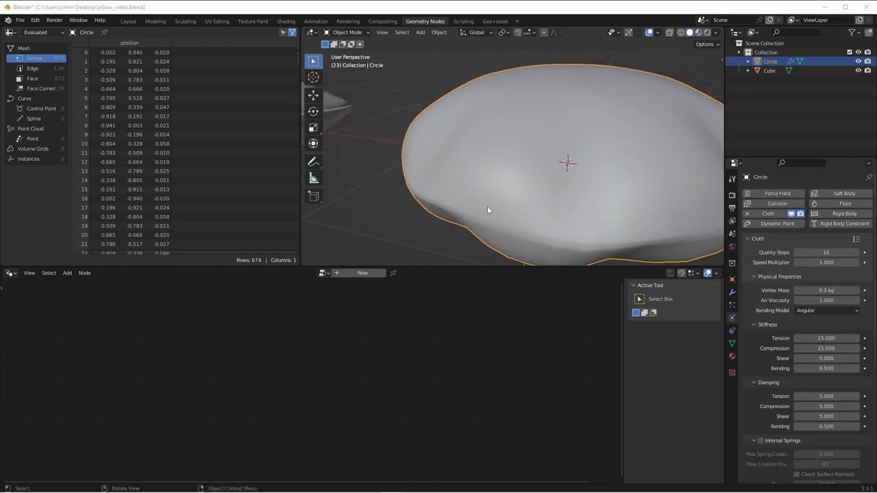
Step: Assign the existing Geometry Nodes piping tree to the Circle cushion with Name set to Group
{"action": "left_click", "coordinate": [323, 273]}
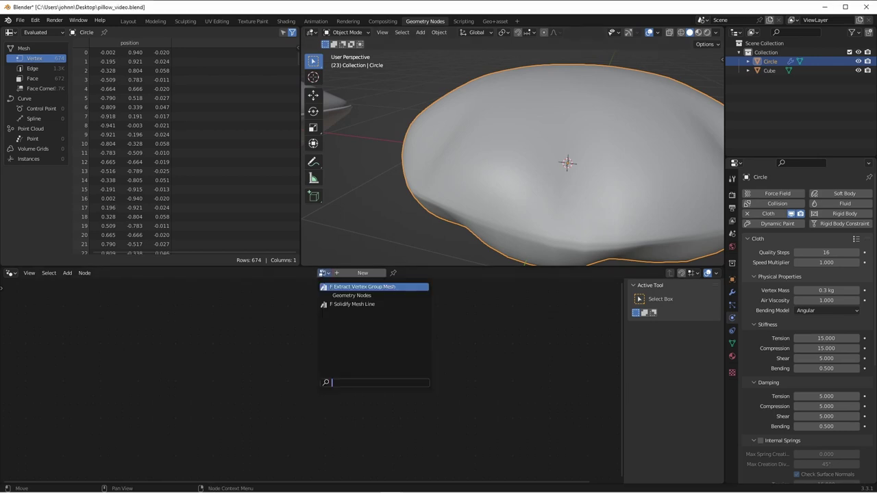
{"action": "left_click", "coordinate": [336, 296]}
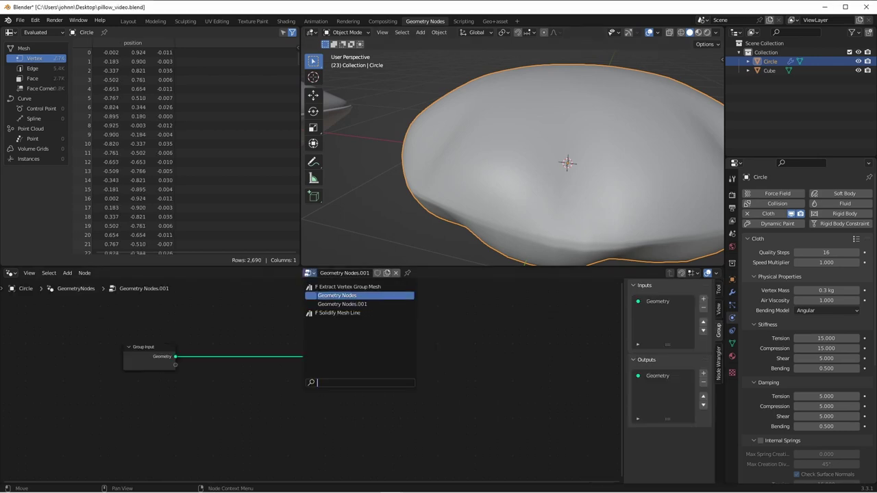
{"action": "left_click", "coordinate": [732, 292]}
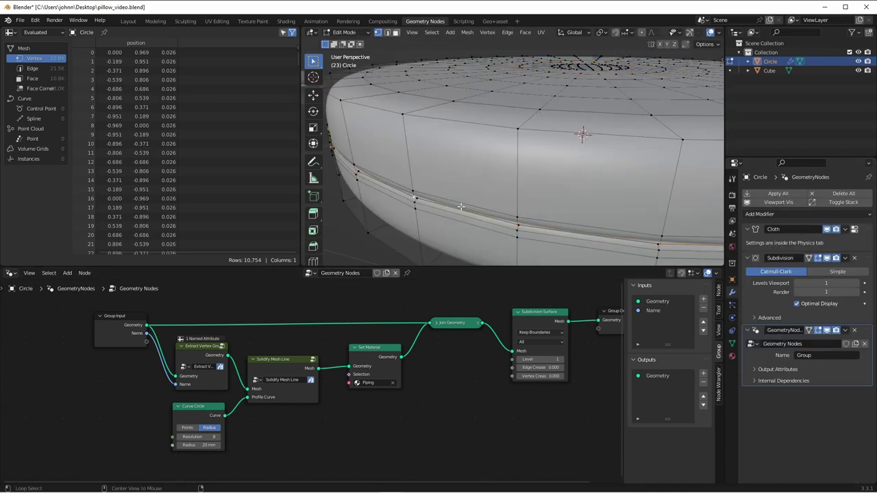
{"action": "key", "text": "ctrl+g"}
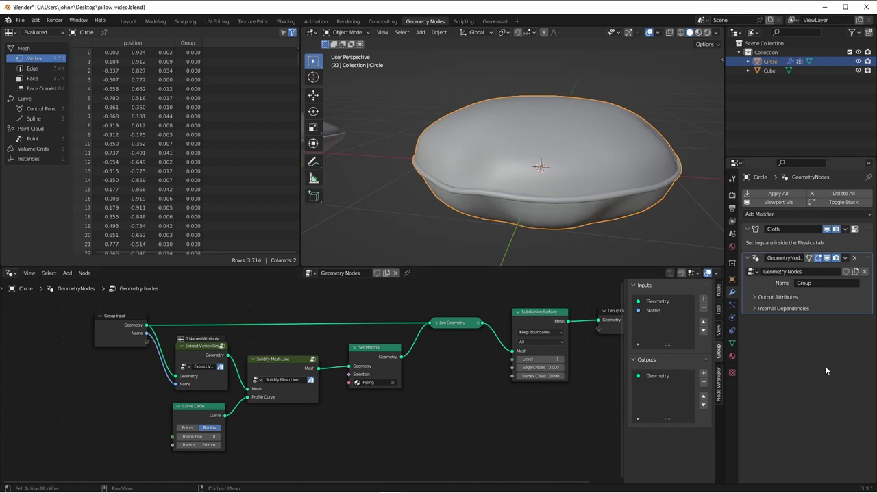
{"action": "key", "text": "n"}
{"action": "key", "text": "Home"}
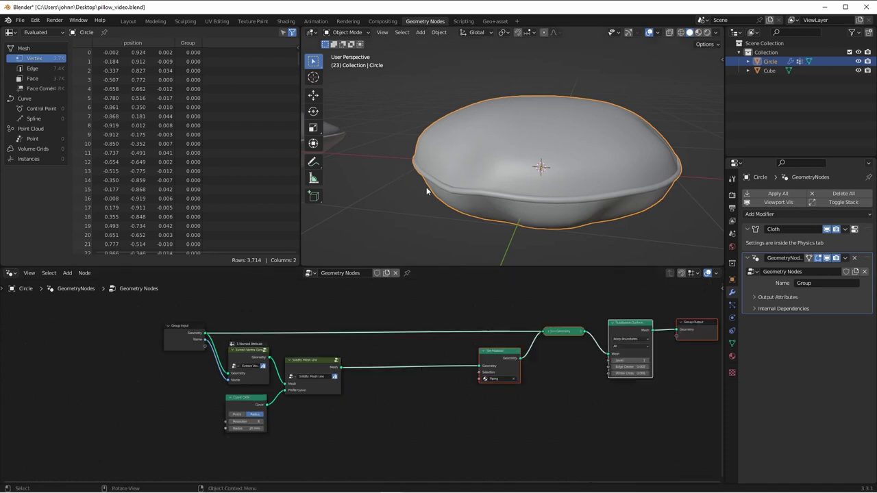
Step: Delete the Solidify, Mesh Line and Curve Circle tube nodes and insert an Instance on Points node
{"action": "scroll", "coordinate": [321, 299], "scroll_direction": "up", "scroll_amount": 2}
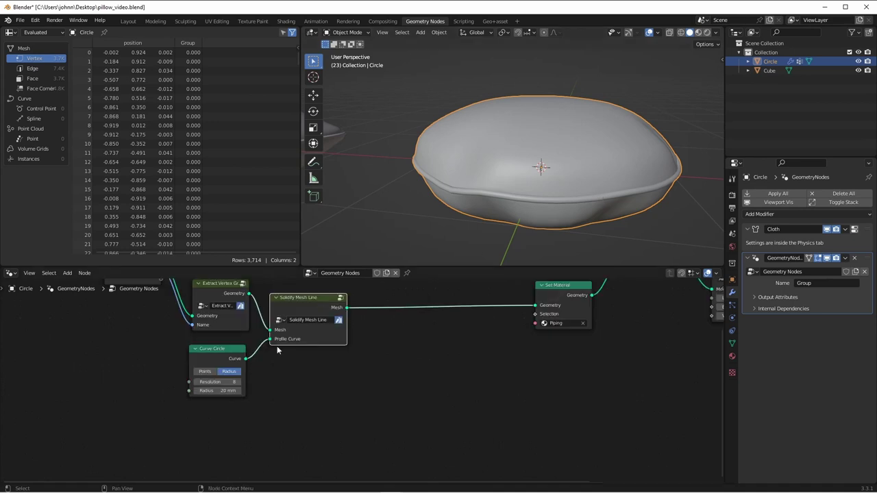
{"action": "left_click", "coordinate": [217, 359], "text": "shift"}
{"action": "key", "text": "ctrl+x"}
{"action": "key", "text": "shift+a"}
{"action": "mouse_move", "coordinate": [381, 333]}
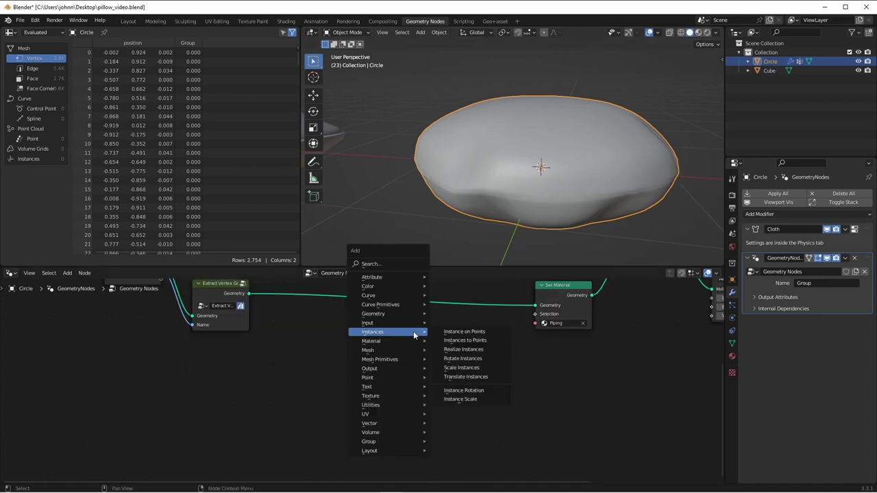
{"action": "left_click", "coordinate": [466, 333]}
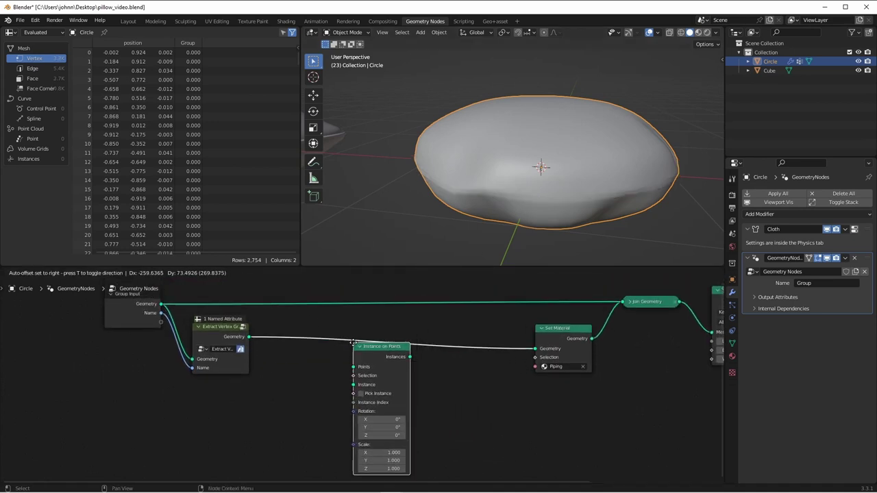
{"action": "left_click", "coordinate": [348, 379]}
Step: Add a Curve Circle as the instance shape and set its radius to 110 mm
{"action": "key", "text": "shift+a"}
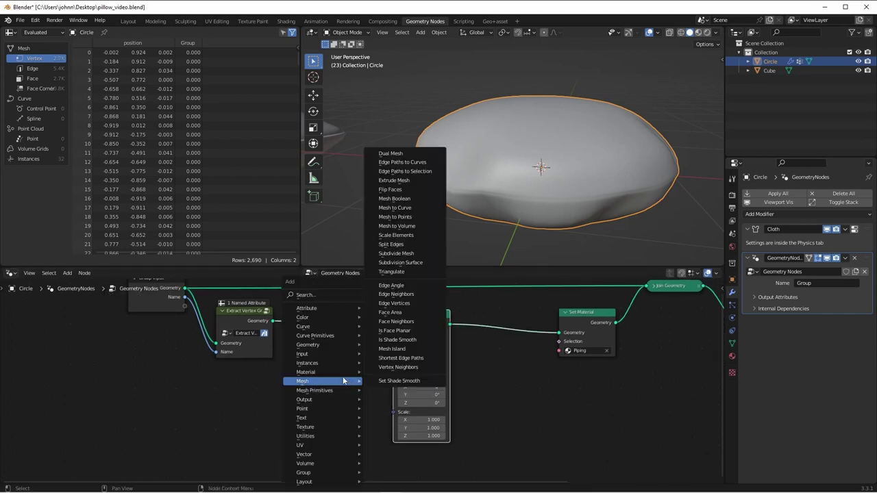
{"action": "mouse_move", "coordinate": [346, 336]}
{"action": "left_click", "coordinate": [409, 353]}
{"action": "left_click", "coordinate": [288, 384]}
{"action": "left_click_drag", "start_coordinate": [317, 388], "coordinate": [394, 351]}
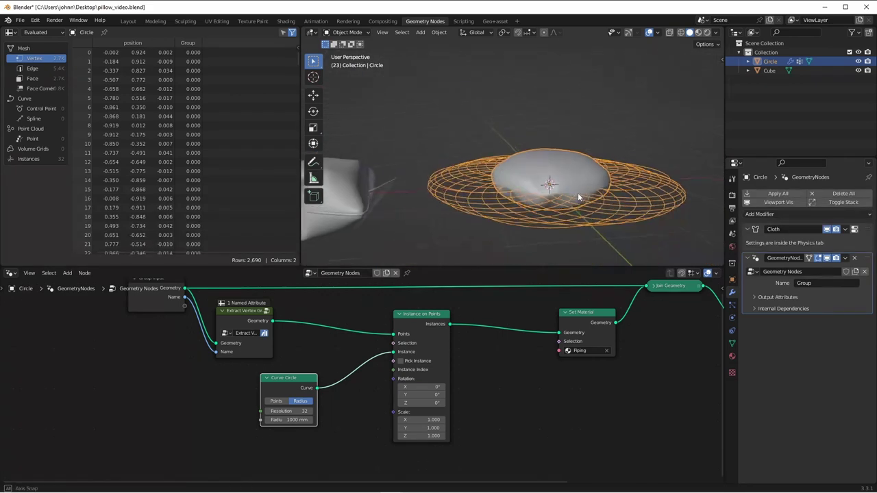
{"action": "middle_click_drag", "start_coordinate": [577, 193], "coordinate": [501, 250]}
{"action": "scroll", "coordinate": [500, 250], "scroll_direction": "up", "scroll_amount": 2}
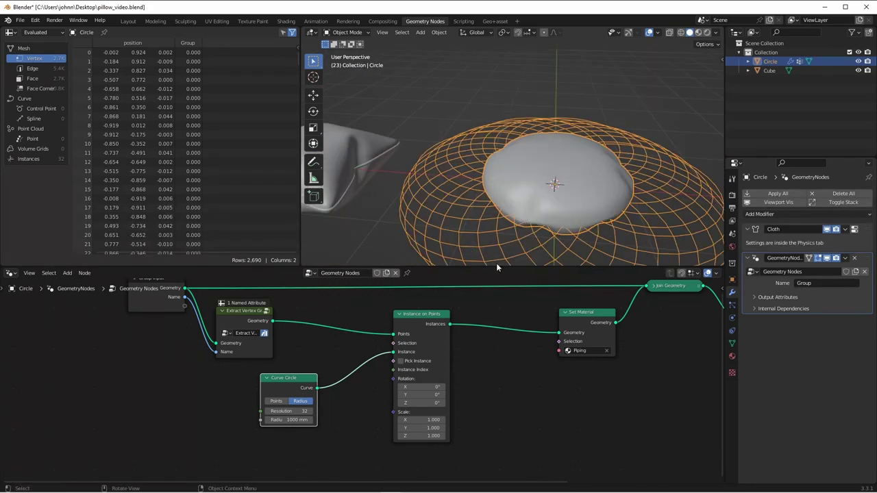
{"action": "left_click_drag", "start_coordinate": [295, 419], "coordinate": [220, 419]}
{"action": "middle_click_drag", "start_coordinate": [295, 419], "coordinate": [312, 400]}
{"action": "scroll", "coordinate": [455, 209], "scroll_direction": "up", "scroll_amount": 2}
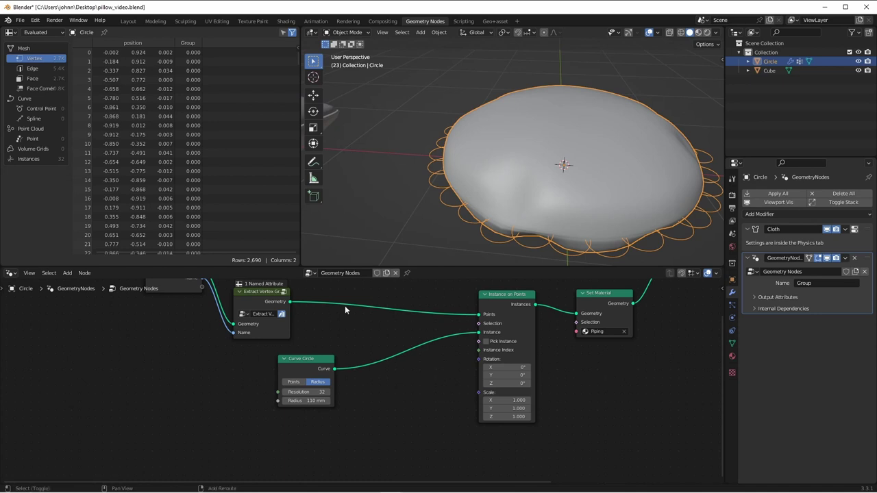
Step: Insert a Mesh to Curve node between Extract Vertex Group and Instance on Points
{"action": "key", "text": "shift+a"}
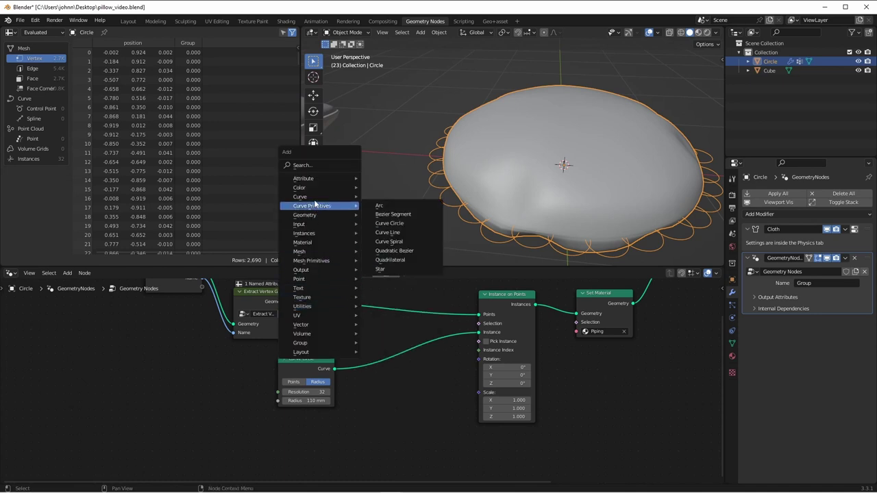
{"action": "mouse_move", "coordinate": [307, 255]}
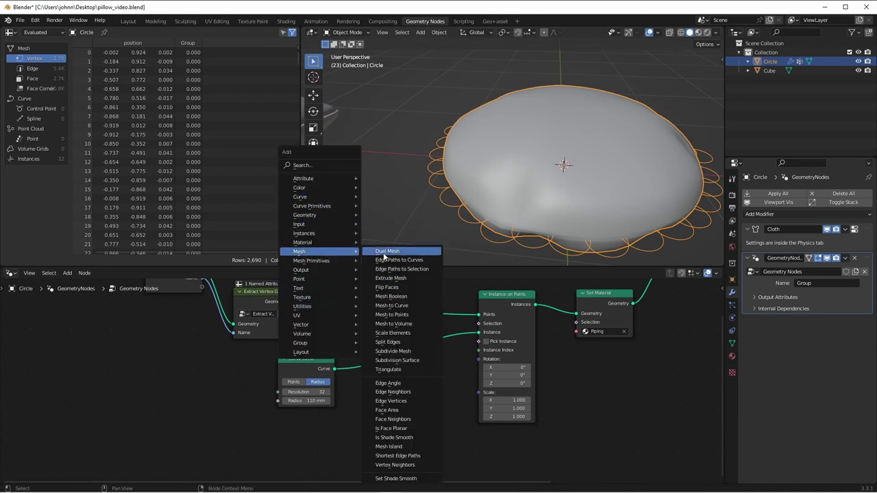
{"action": "left_click", "coordinate": [409, 306]}
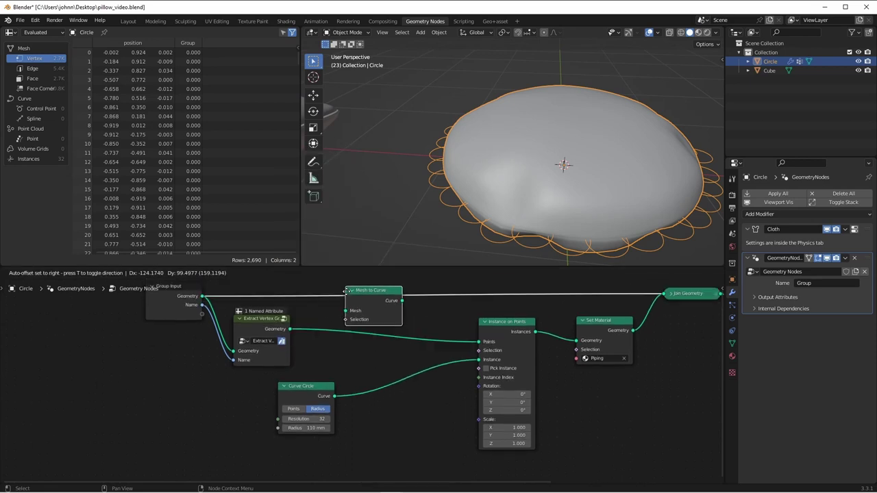
{"action": "left_click", "coordinate": [384, 346]}
{"action": "middle_click_drag", "start_coordinate": [465, 436], "coordinate": [441, 377]}
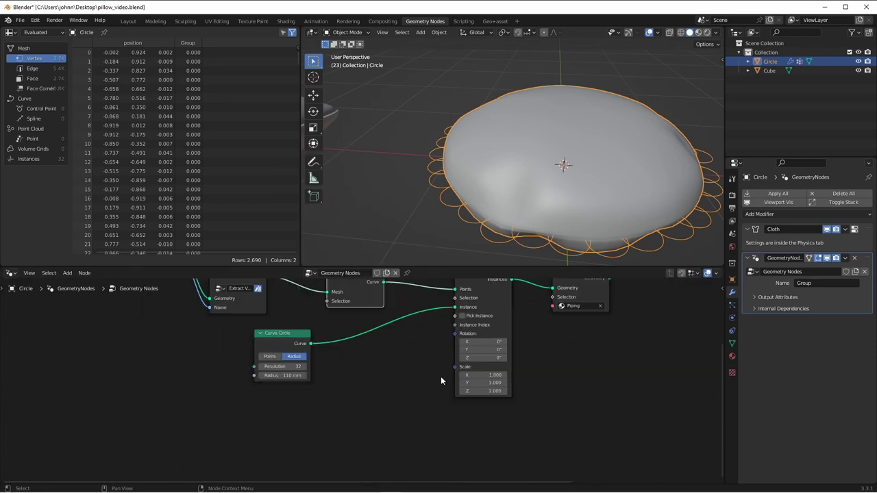
{"action": "scroll", "coordinate": [338, 394], "scroll_direction": "up", "scroll_amount": 1}
Step: Add a Curve Tangent node below the Curve Circle
{"action": "key", "text": "shift+a"}
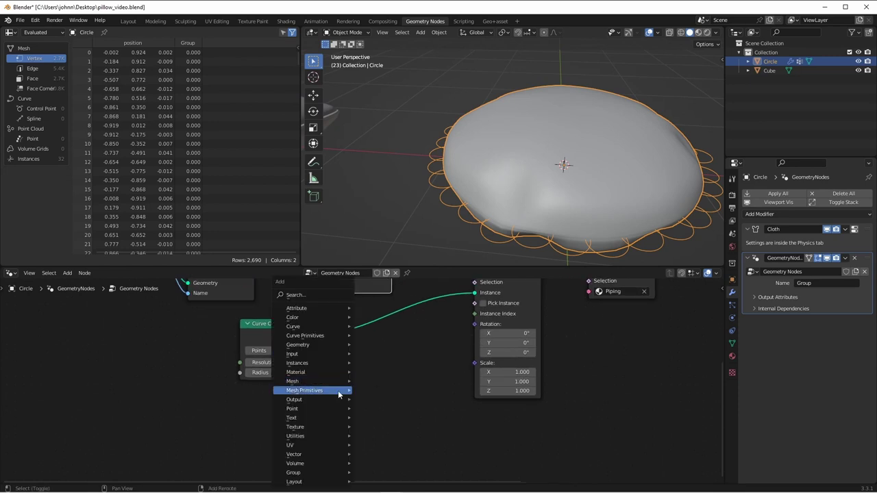
{"action": "mouse_move", "coordinate": [338, 390]}
{"action": "mouse_move", "coordinate": [293, 327]}
{"action": "left_click", "coordinate": [384, 204]}
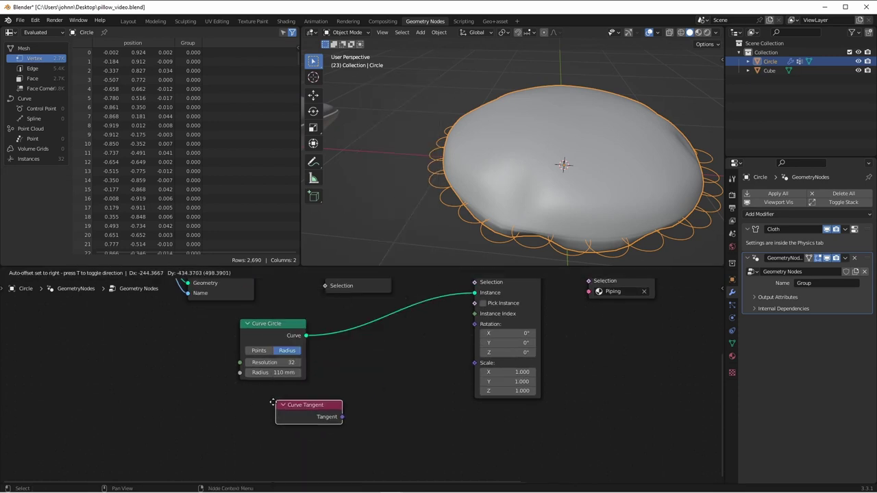
{"action": "left_click", "coordinate": [285, 411]}
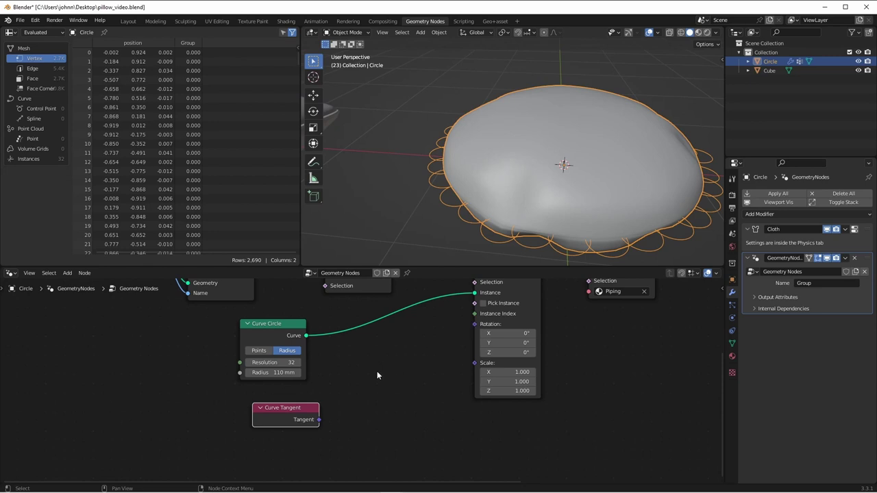
Step: Route Curve Tangent through Align Euler to Vector on Z into the Instance on Points rotation
{"action": "key", "text": "shift+a"}
{"action": "left_click", "coordinate": [370, 312]}
{"action": "left_click", "coordinate": [357, 340]}
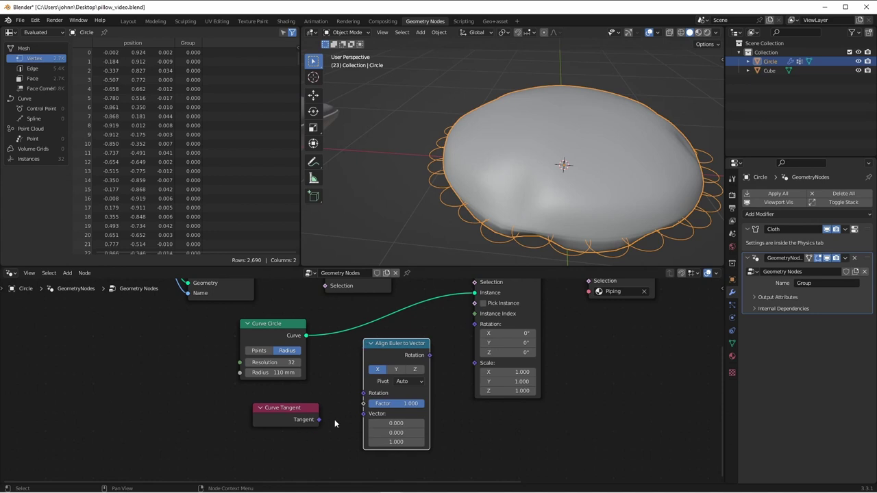
{"action": "left_click_drag", "start_coordinate": [318, 419], "coordinate": [367, 415]}
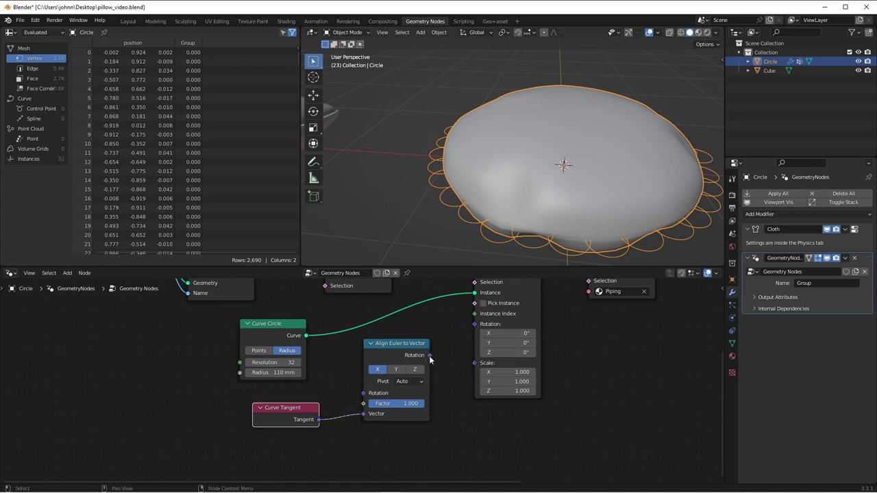
{"action": "left_click_drag", "start_coordinate": [430, 356], "coordinate": [476, 332]}
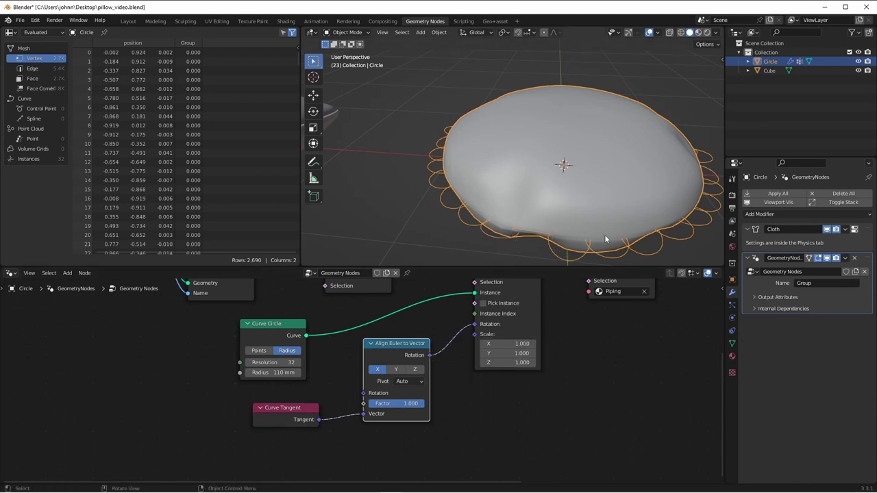
{"action": "middle_click_drag", "start_coordinate": [591, 237], "coordinate": [580, 224]}
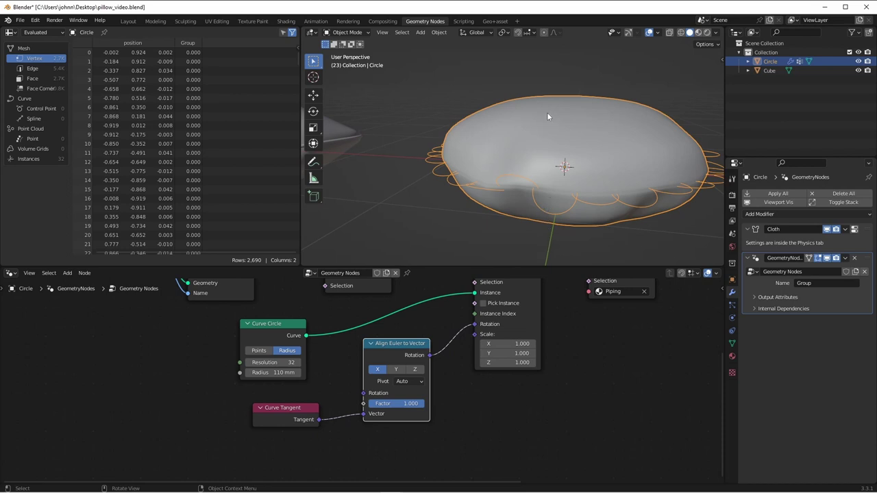
{"action": "left_click", "coordinate": [421, 370]}
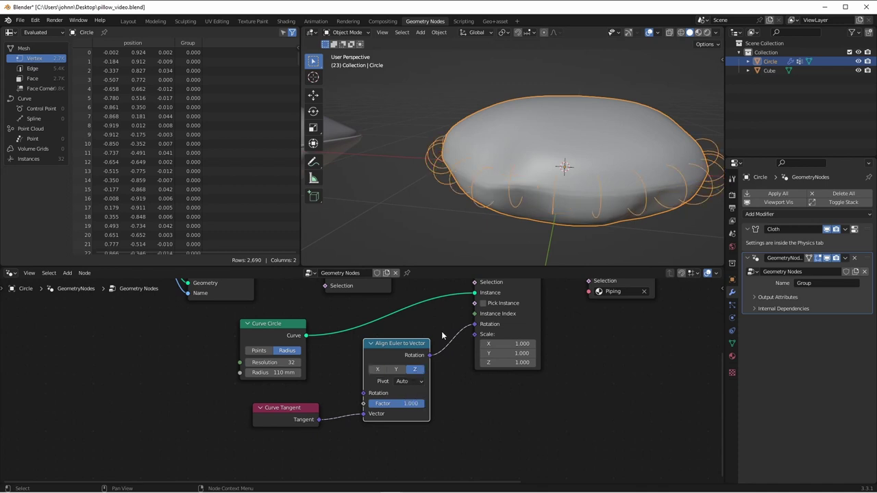
{"action": "middle_click_drag", "start_coordinate": [480, 254], "coordinate": [535, 159]}
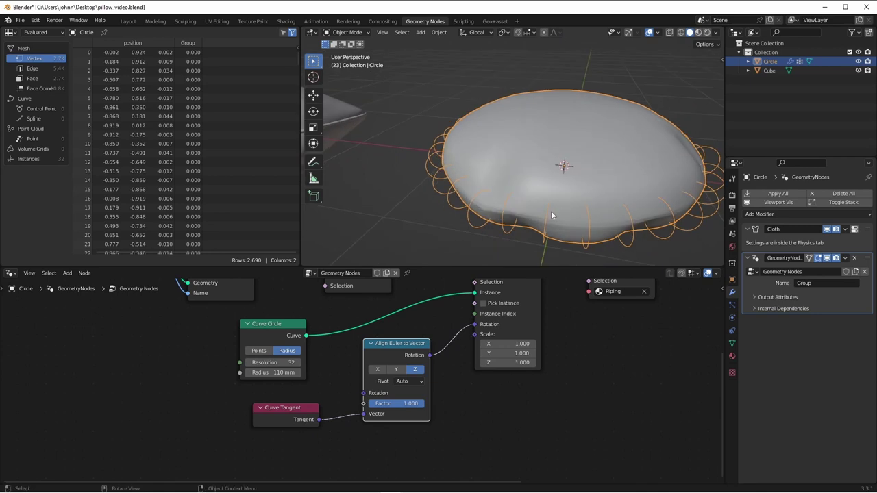
{"action": "key", "text": "Home"}
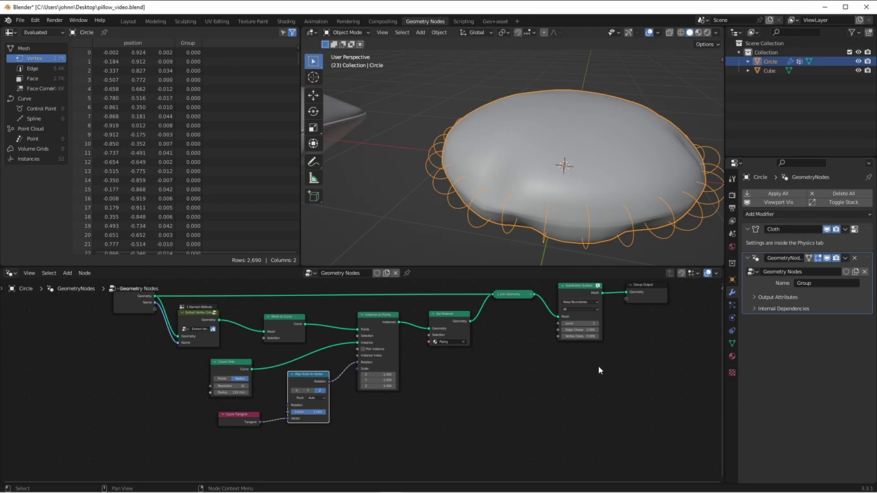
Step: Add Curve to Mesh after the instancing with a small 6-point Curve Circle as profile
{"action": "middle_click_drag", "start_coordinate": [578, 370], "coordinate": [544, 386]}
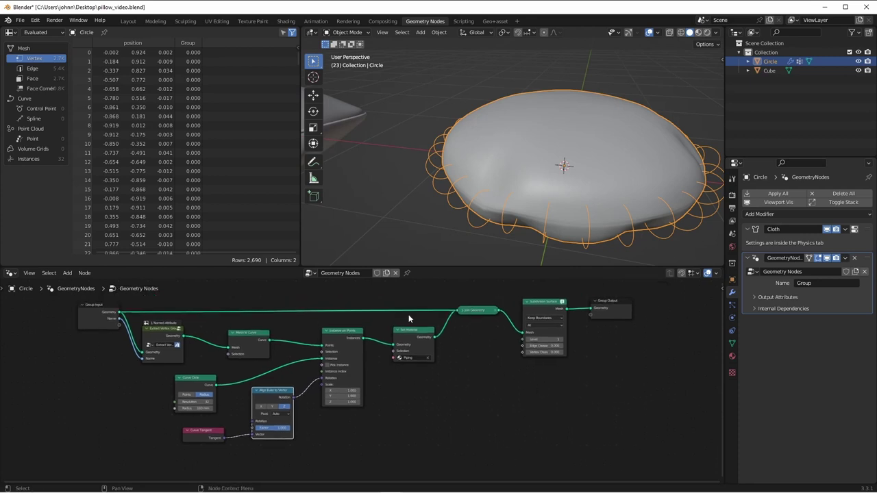
{"action": "scroll", "coordinate": [407, 313], "scroll_direction": "up", "scroll_amount": 2}
{"action": "key", "text": "shift+a"}
{"action": "mouse_move", "coordinate": [446, 218]}
{"action": "left_click", "coordinate": [503, 226]}
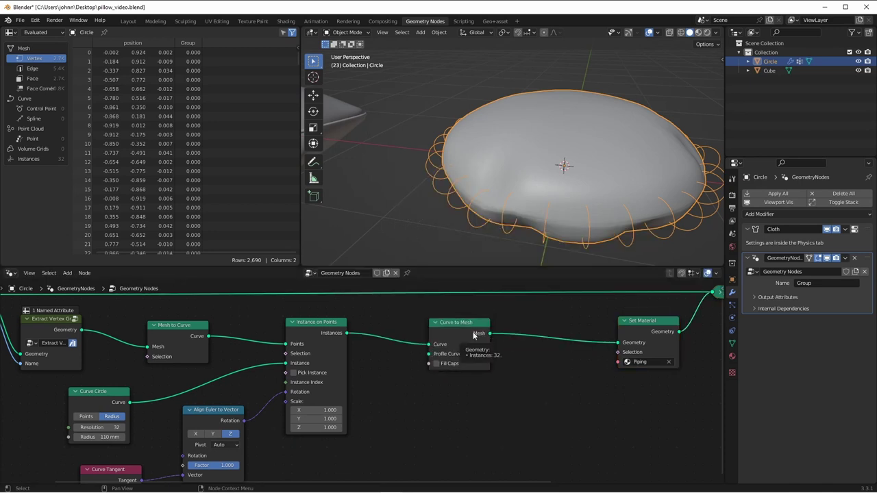
{"action": "key", "text": "shift+a"}
{"action": "mouse_move", "coordinate": [474, 334]}
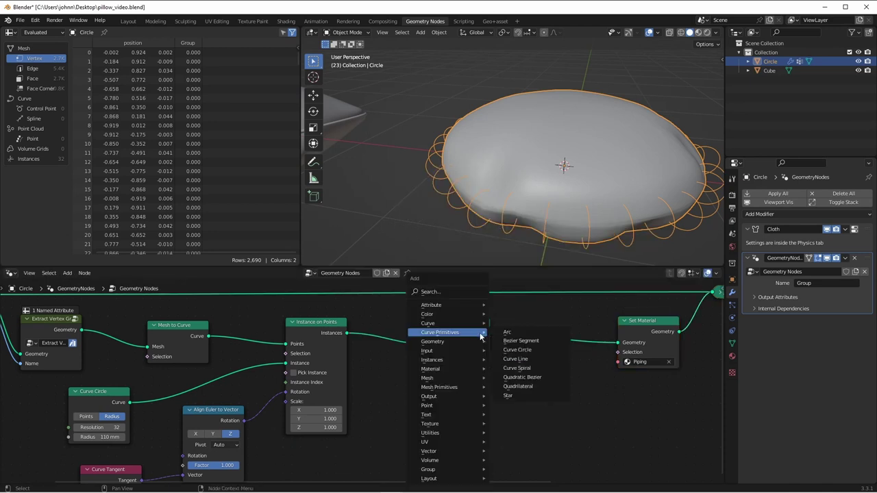
{"action": "left_click", "coordinate": [516, 350]}
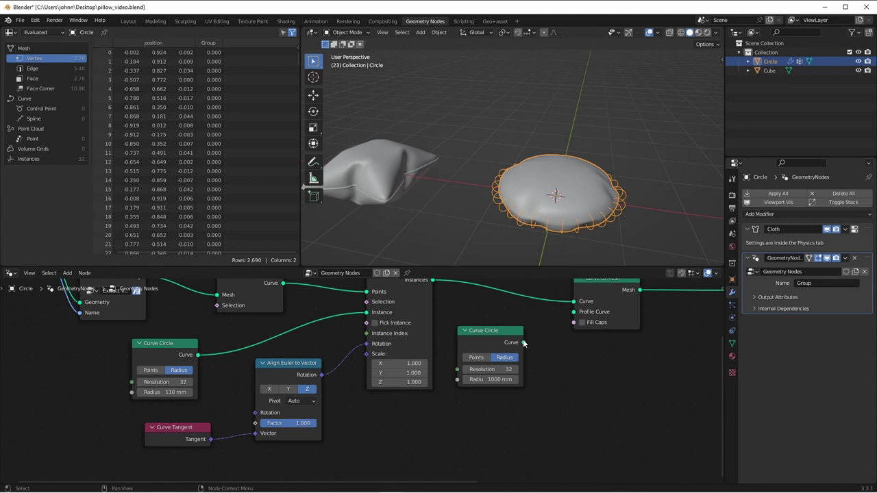
{"action": "left_click_drag", "start_coordinate": [523, 342], "coordinate": [574, 318]}
{"action": "left_click_drag", "start_coordinate": [490, 379], "coordinate": [428, 379]}
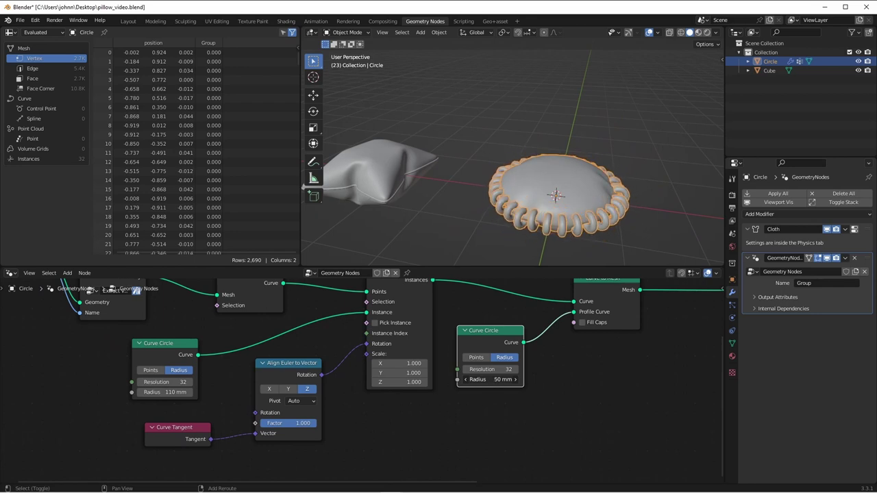
{"action": "left_click", "coordinate": [495, 369]}
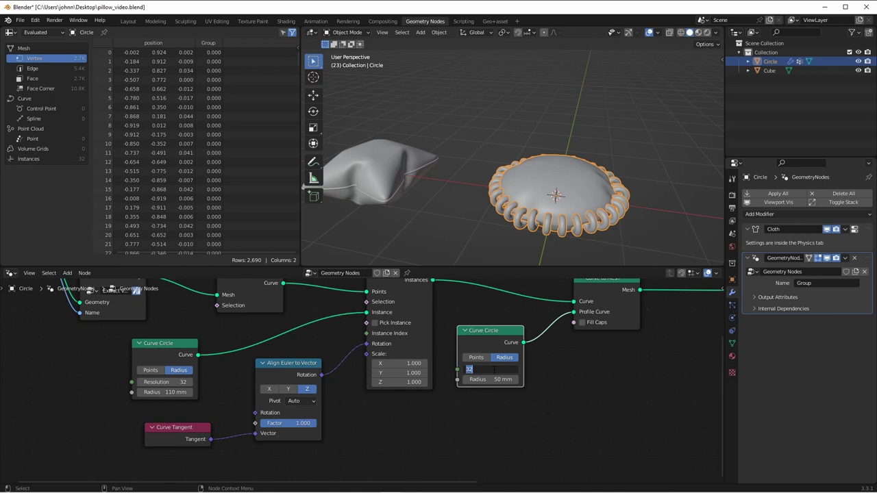
{"action": "type", "text": "6"}
{"action": "key", "text": "Return"}
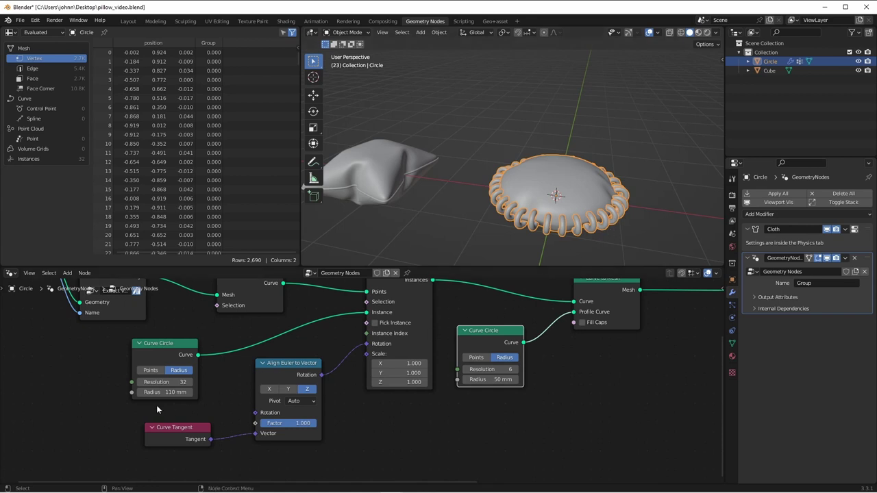
Step: Set the ring Curve Circle's resolution to 12 points
{"action": "scroll", "coordinate": [152, 392], "scroll_direction": "up", "scroll_amount": 2}
{"action": "scroll", "coordinate": [152, 393], "scroll_direction": "up", "scroll_amount": 1}
{"action": "left_click", "coordinate": [174, 371]}
{"action": "type", "text": "12"}
{"action": "key", "text": "Return"}
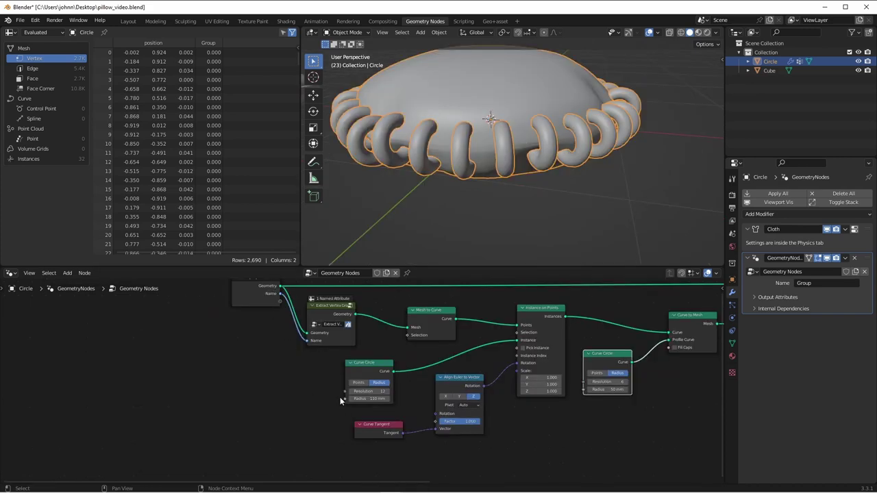
Step: Bring the ring circle radius to about 70 mm and the profile radius to 20 mm
{"action": "left_click", "coordinate": [352, 398]}
{"action": "type", "text": "240"}
{"action": "key", "text": "Return"}
{"action": "mouse_move", "coordinate": [368, 399]}
{"action": "left_mouse_down"}
{"action": "mouse_move", "coordinate": [346, 398]}
{"action": "mouse_move", "coordinate": [396, 398]}
{"action": "mouse_move", "coordinate": [364, 398]}
{"action": "mouse_move", "coordinate": [392, 399]}
{"action": "mouse_move", "coordinate": [372, 398]}
{"action": "left_mouse_up"}
{"action": "left_click_drag", "start_coordinate": [601, 389], "coordinate": [583, 389]}
{"action": "left_click_drag", "start_coordinate": [255, 291], "coordinate": [347, 398]}
Step: Expose both radii as modifier inputs named Stitch Size and Thread Width
{"action": "key", "text": "n"}
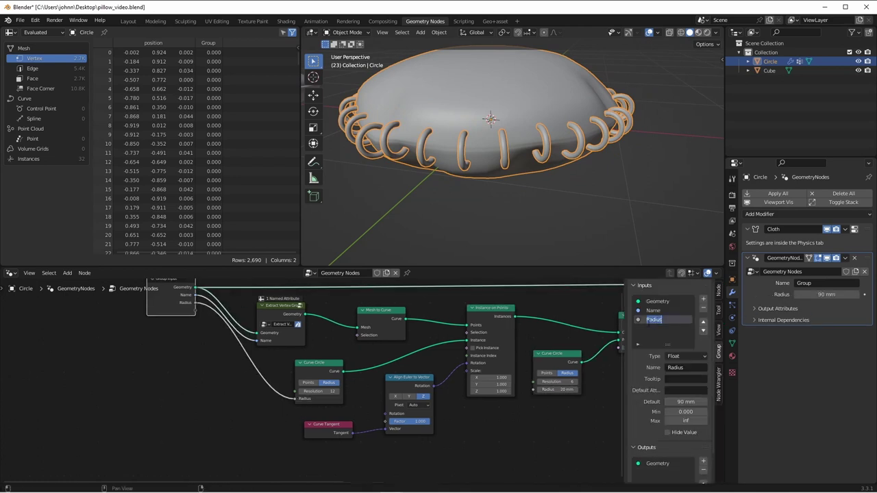
{"action": "type", "text": "Stitch Size"}
{"action": "key", "text": "Return"}
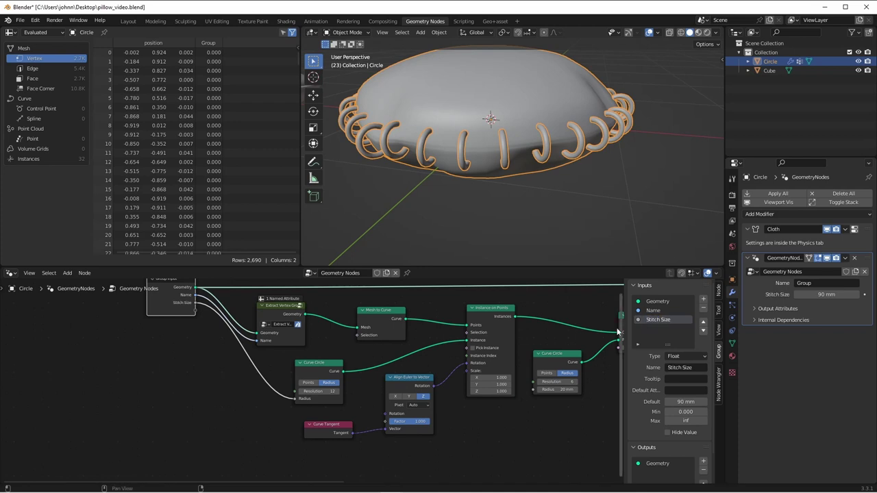
{"action": "left_click_drag", "start_coordinate": [196, 315], "coordinate": [533, 389]}
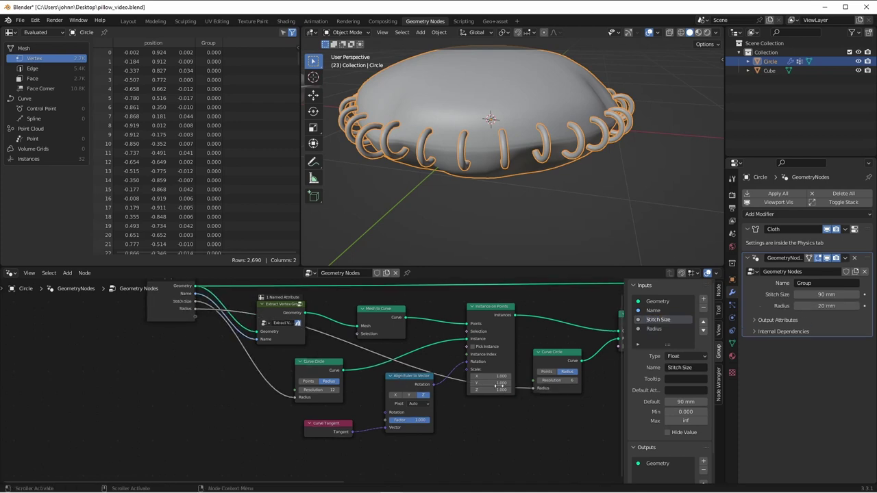
{"action": "double_click", "coordinate": [668, 333]}
{"action": "type", "text": "Thread Width"}
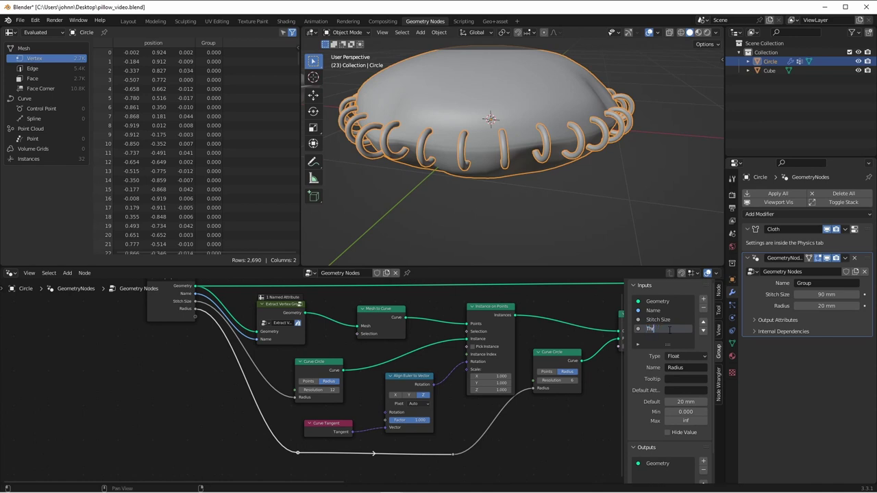
{"action": "key", "text": "Return"}
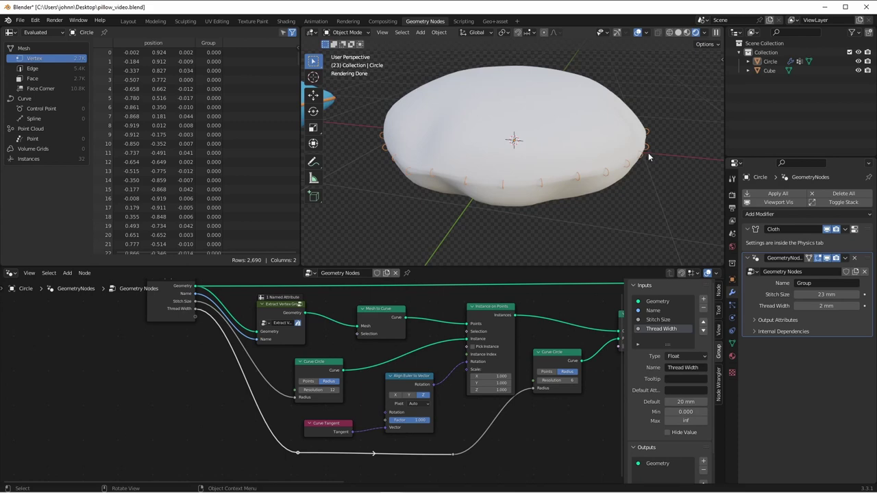
Step: Insert a Set Position node on the vertex-group link
{"action": "scroll", "coordinate": [459, 333], "scroll_direction": "up", "scroll_amount": 1}
{"action": "mouse_move", "coordinate": [458, 334]}
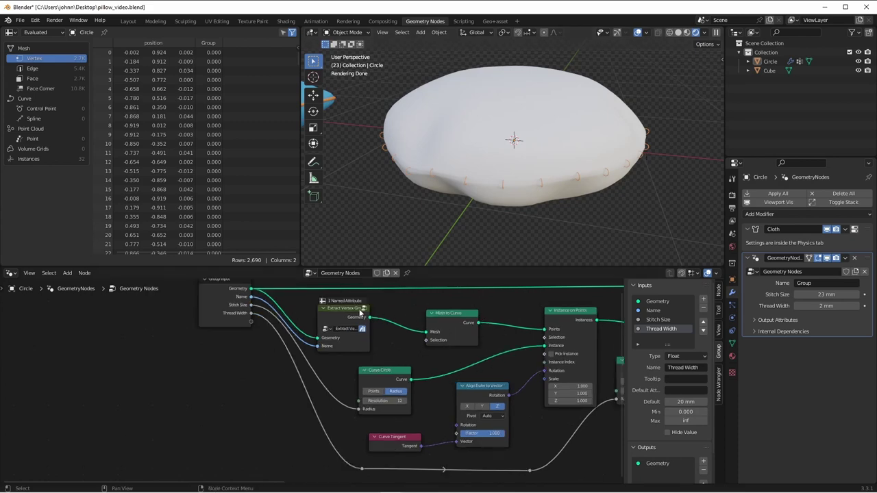
{"action": "middle_click_drag", "start_coordinate": [443, 268], "coordinate": [478, 330]}
{"action": "key", "text": "shift+a"}
{"action": "mouse_move", "coordinate": [452, 336]}
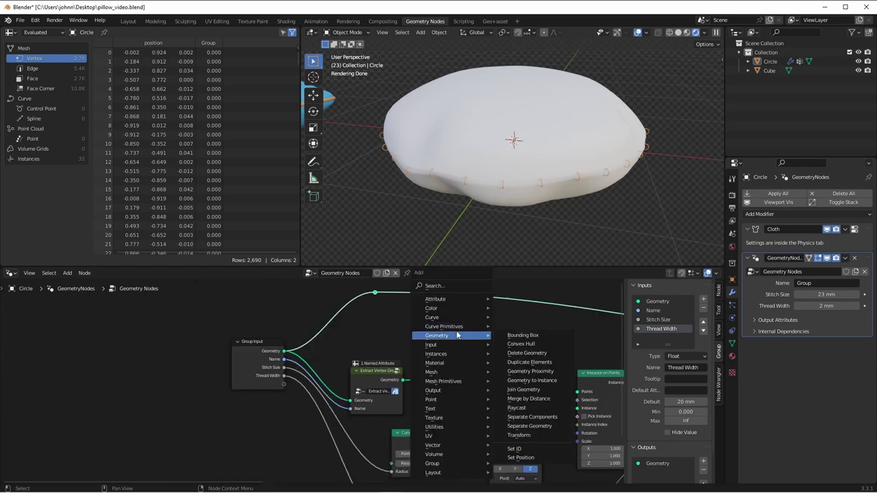
{"action": "left_click", "coordinate": [523, 457]}
{"action": "left_click", "coordinate": [446, 332]}
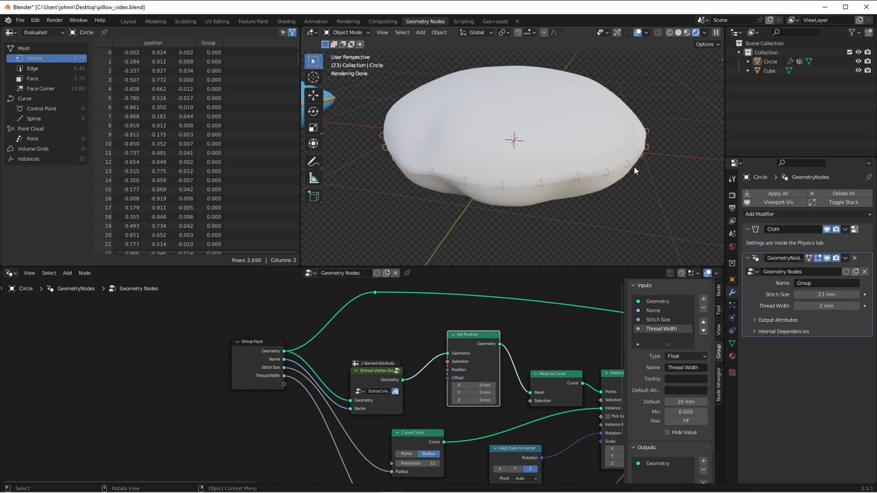
Step: Insert a Capture Attribute node on the input geometry link
{"action": "key", "text": "shift+a"}
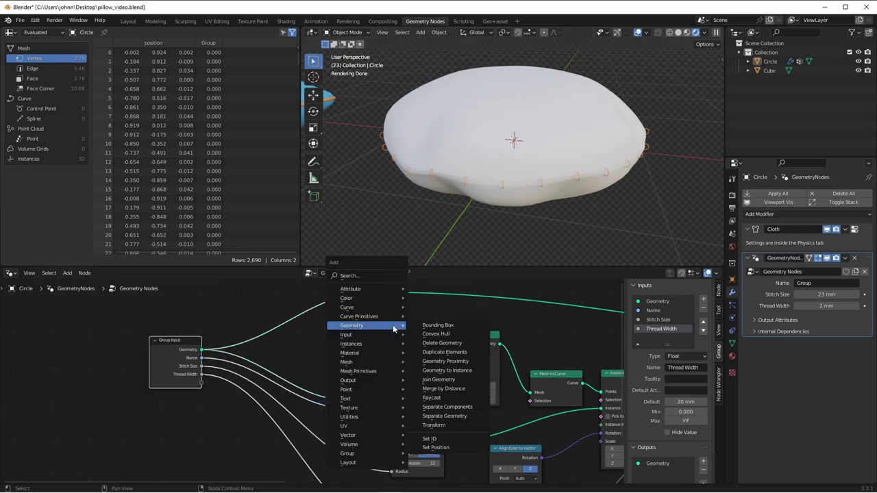
{"action": "mouse_move", "coordinate": [368, 289]}
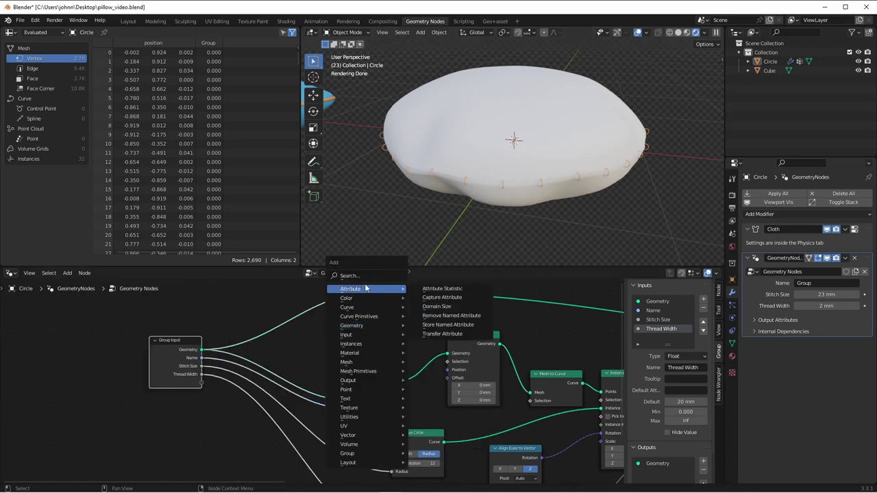
{"action": "left_click", "coordinate": [466, 297]}
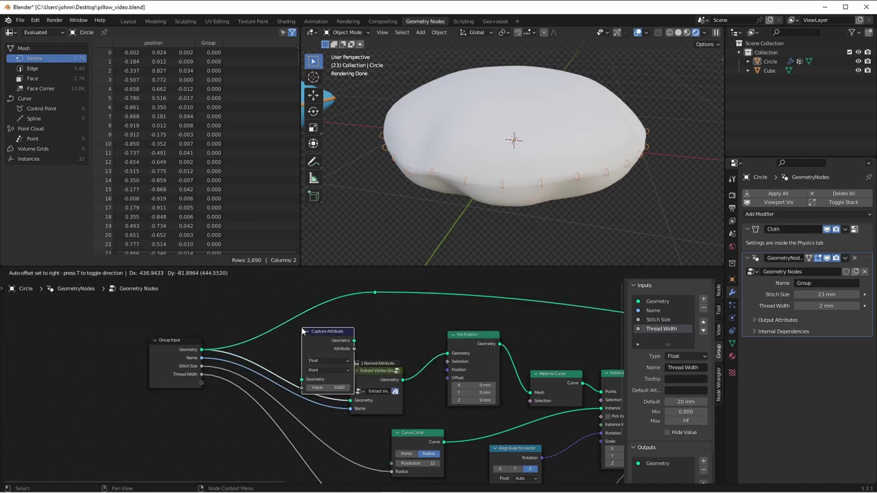
{"action": "left_click", "coordinate": [269, 329]}
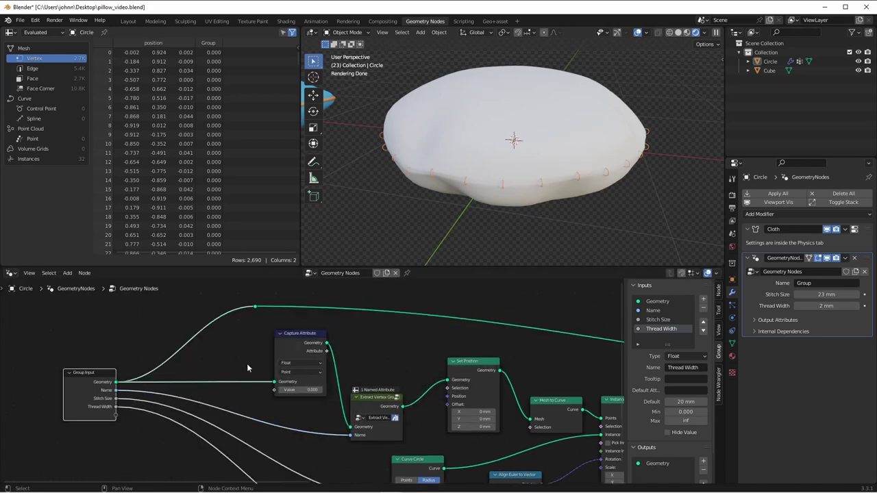
Step: Capture the Normal as a vector and connect it to Set Position's Offset
{"action": "key", "text": "shift+a"}
{"action": "mouse_move", "coordinate": [246, 363]}
{"action": "mouse_move", "coordinate": [219, 354]}
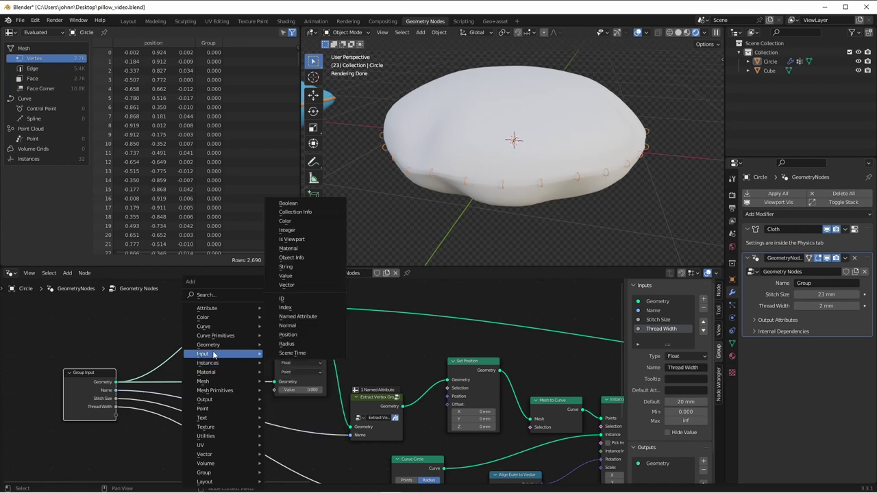
{"action": "left_click", "coordinate": [299, 329]}
{"action": "left_click", "coordinate": [182, 361]}
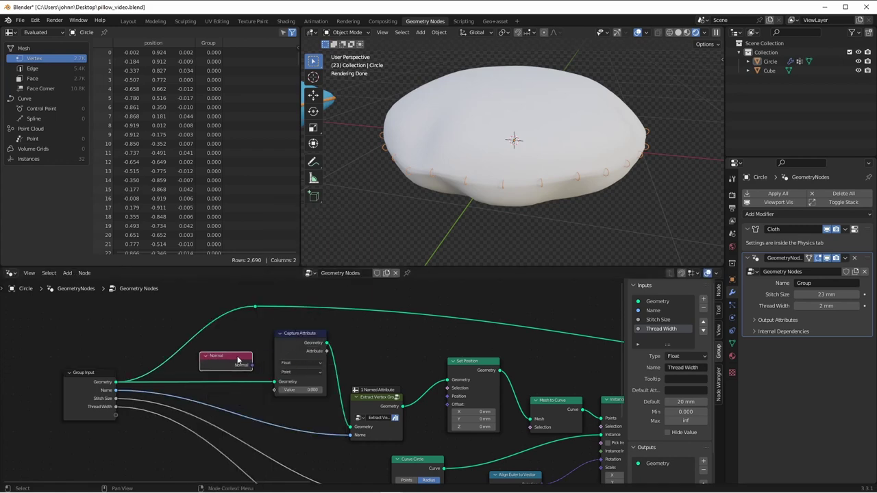
{"action": "left_click", "coordinate": [302, 362]}
{"action": "left_click", "coordinate": [306, 390]}
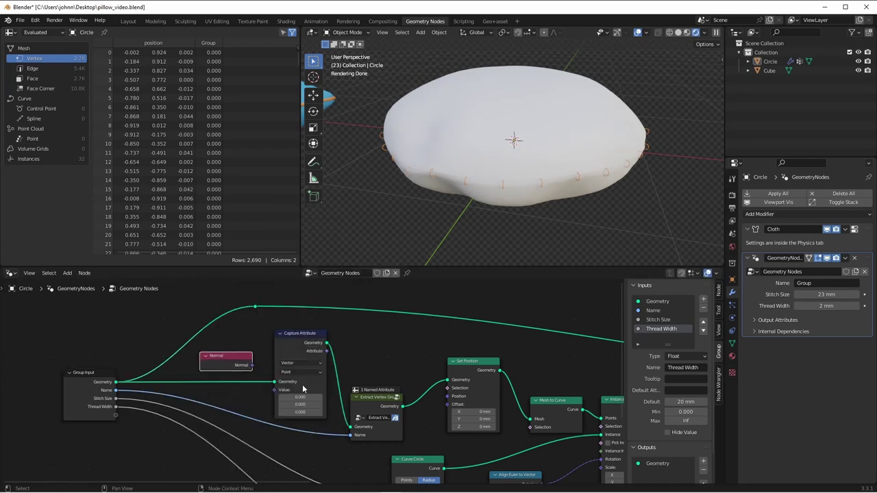
{"action": "left_click_drag", "start_coordinate": [253, 366], "coordinate": [274, 390]}
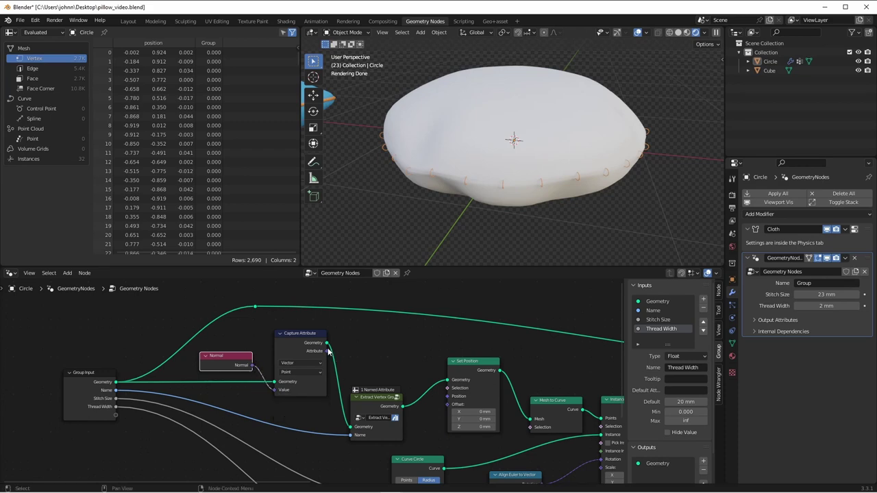
{"action": "left_click", "coordinate": [302, 333]}
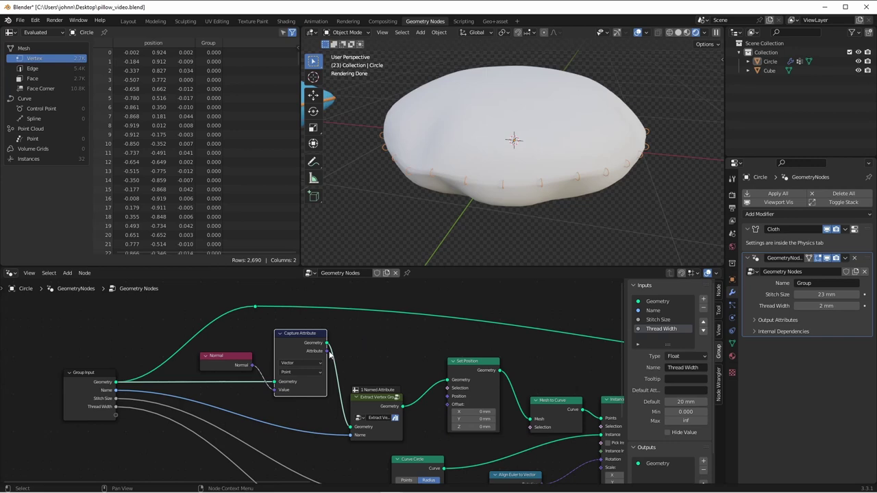
{"action": "left_click_drag", "start_coordinate": [327, 351], "coordinate": [448, 404]}
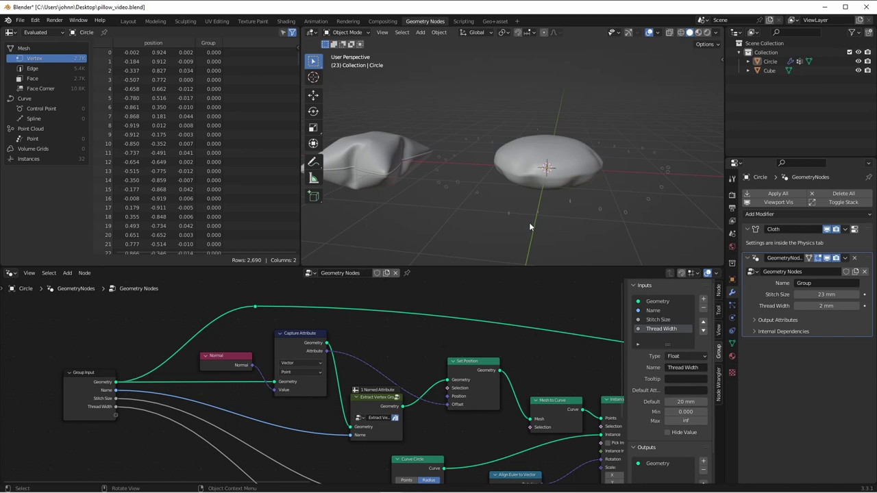
Step: Insert a Vector Math node set to Scale into the Set Position Offset link
{"action": "key", "text": "KP_7"}
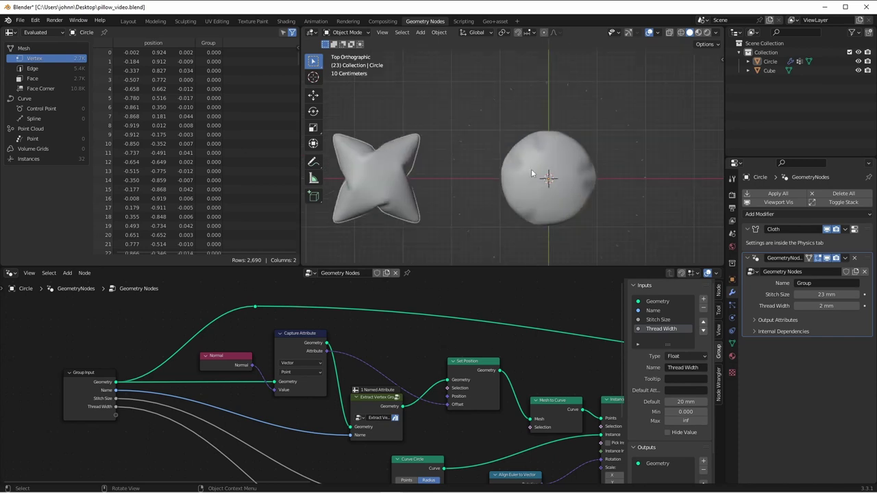
{"action": "left_click_drag", "start_coordinate": [483, 362], "coordinate": [497, 340]}
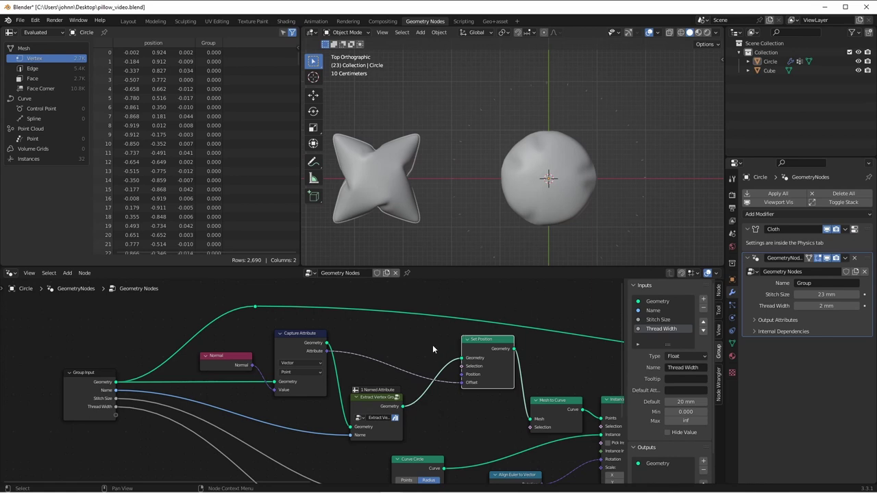
{"action": "left_click_drag", "start_coordinate": [384, 397], "coordinate": [397, 406]}
{"action": "key", "text": "shift+a"}
{"action": "mouse_move", "coordinate": [388, 334]}
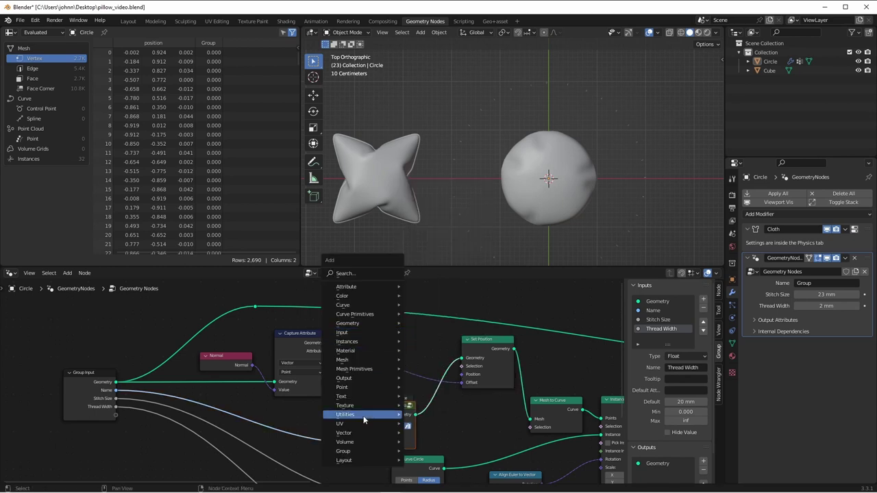
{"action": "mouse_move", "coordinate": [357, 433]}
{"action": "left_click", "coordinate": [422, 455]}
{"action": "left_click", "coordinate": [363, 328]}
{"action": "left_click", "coordinate": [390, 355]}
{"action": "left_click", "coordinate": [381, 232]}
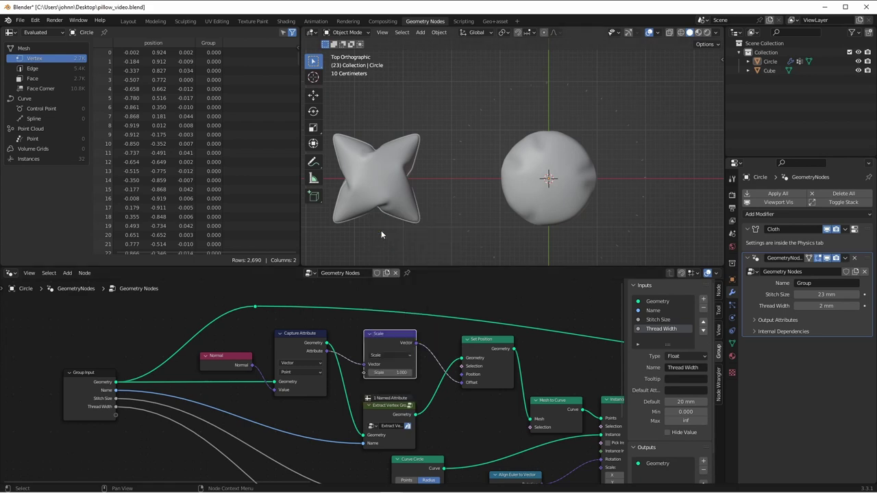
Step: Set the offset scale factor to -0.020 so stitches hug the pillow
{"action": "scroll", "coordinate": [376, 372], "scroll_direction": "up", "scroll_amount": 4}
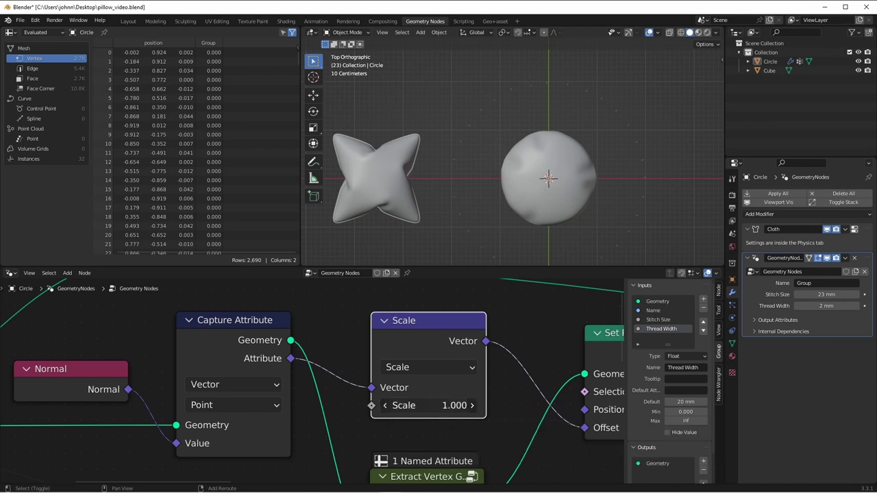
{"action": "left_click_drag", "start_coordinate": [429, 406], "coordinate": [366, 406]}
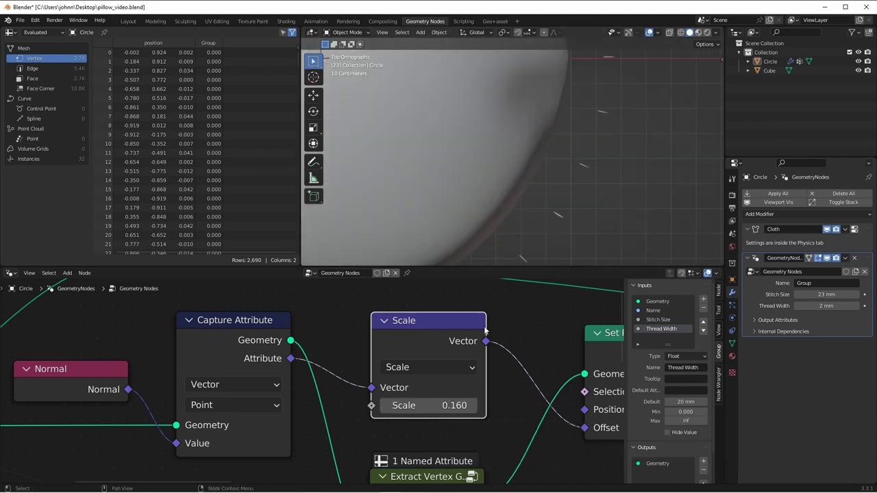
{"action": "left_click", "coordinate": [437, 408]}
{"action": "type", "text": "0"}
{"action": "key", "text": "Return"}
{"action": "middle_click_drag", "start_coordinate": [527, 220], "coordinate": [519, 141]}
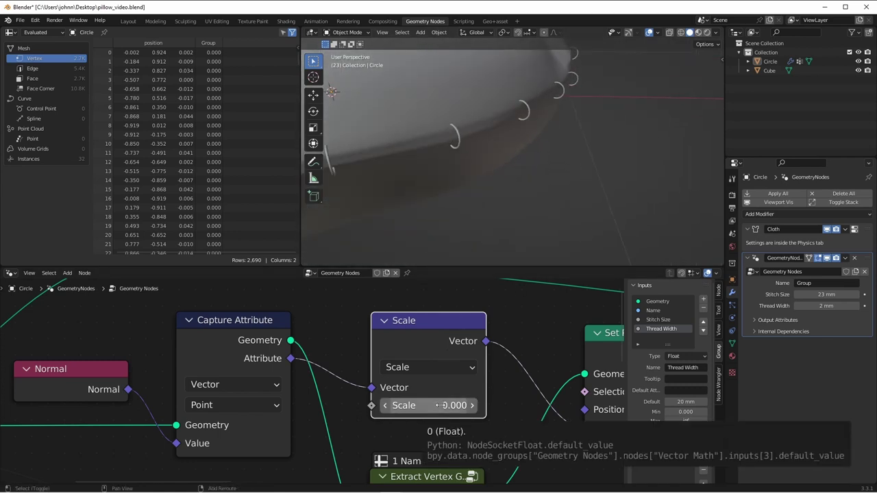
{"action": "mouse_move", "coordinate": [438, 405]}
{"action": "left_mouse_down"}
{"action": "mouse_move", "coordinate": [429, 406]}
{"action": "mouse_move", "coordinate": [437, 405]}
{"action": "left_mouse_up"}
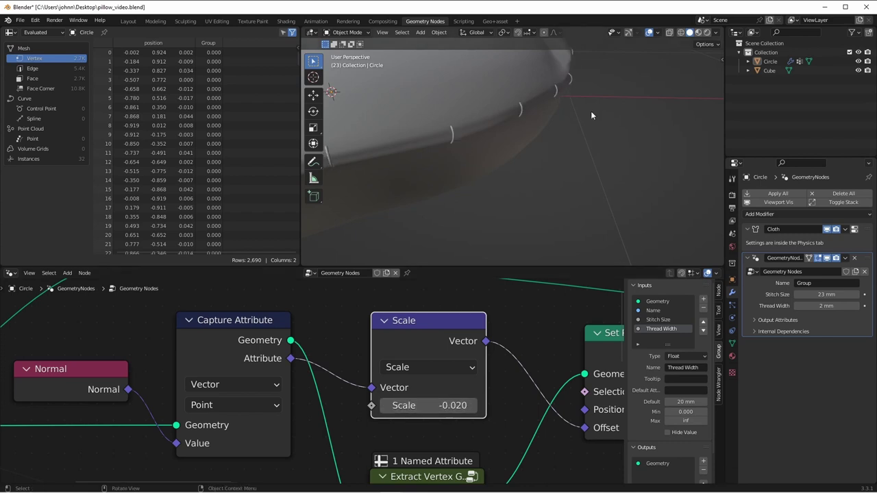
{"action": "middle_click_drag", "start_coordinate": [585, 112], "coordinate": [496, 113]}
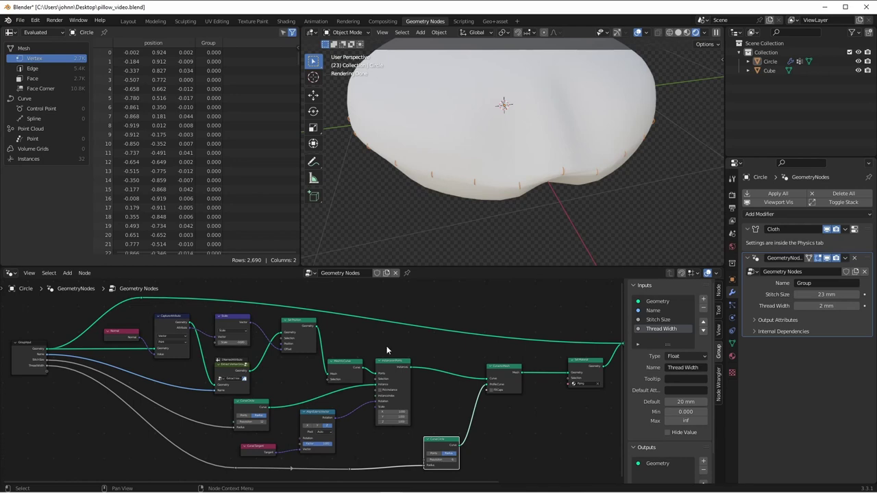
Step: Insert a Resample Curve with Count 206 before Instance on Points
{"action": "scroll", "coordinate": [410, 368], "scroll_direction": "up", "scroll_amount": 2}
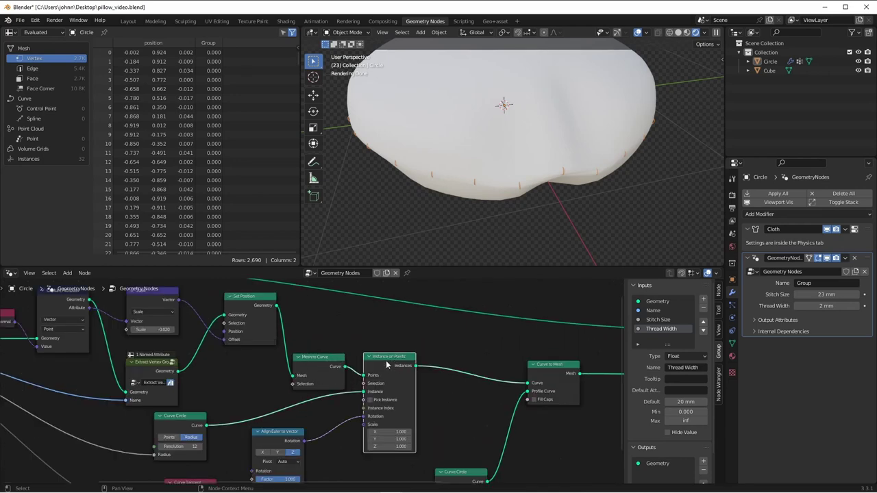
{"action": "key", "text": "g"}
{"action": "key", "text": "x"}
{"action": "left_click", "coordinate": [460, 367]}
{"action": "key", "text": "shift+a"}
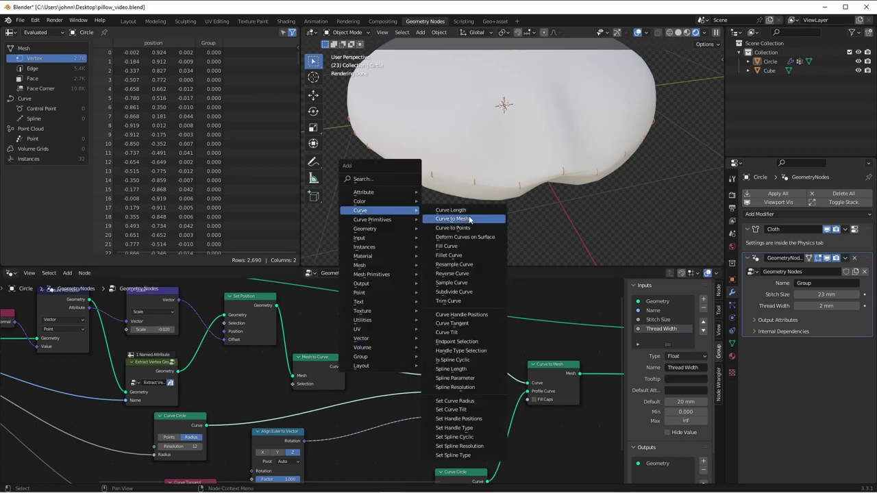
{"action": "left_click", "coordinate": [470, 268]}
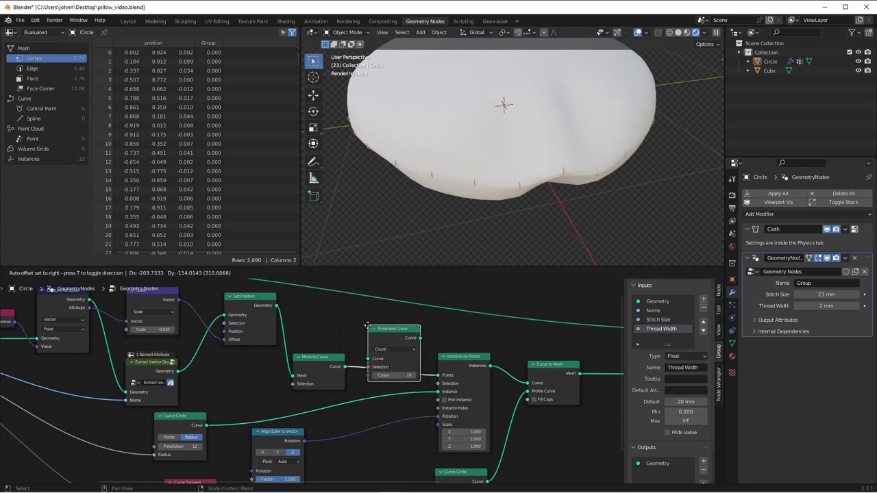
{"action": "left_click", "coordinate": [374, 326]}
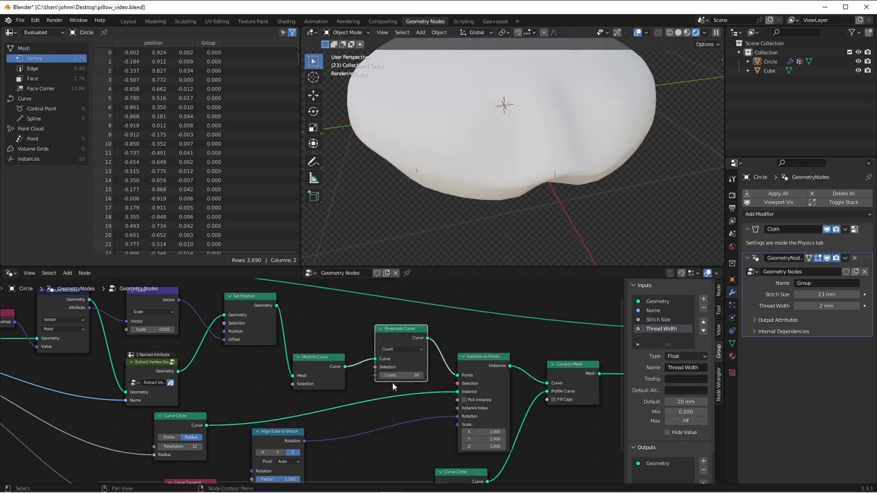
{"action": "left_click_drag", "start_coordinate": [396, 375], "coordinate": [456, 376]}
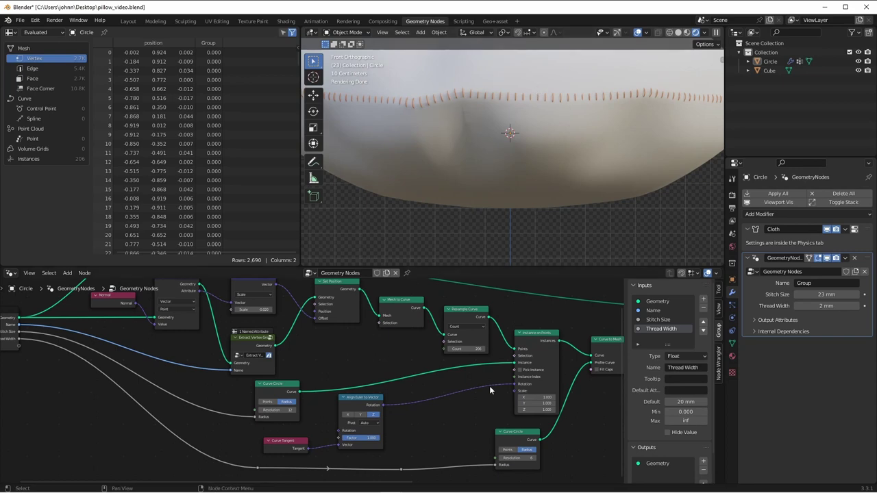
{"action": "scroll", "coordinate": [490, 389], "scroll_direction": "down", "scroll_amount": 3}
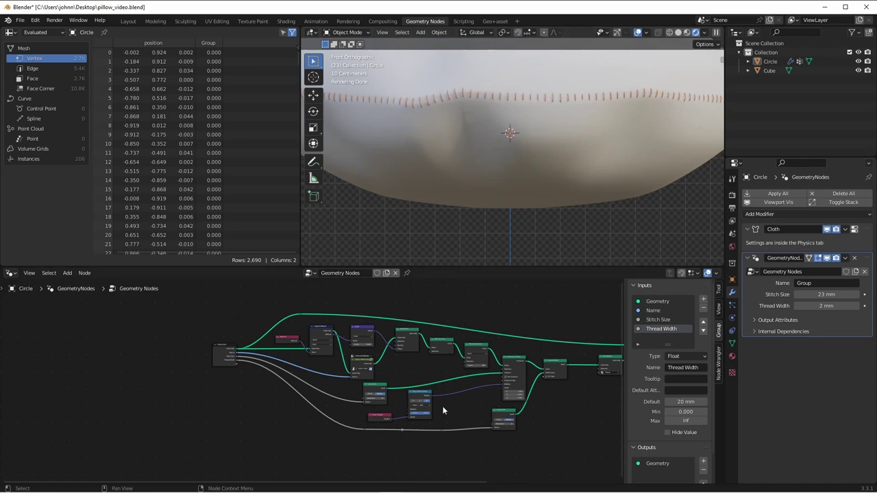
Step: Insert a Local Rotate Euler into the stitch rotation link, rotating X and Y by 88°
{"action": "scroll", "coordinate": [452, 425], "scroll_direction": "up", "scroll_amount": 6}
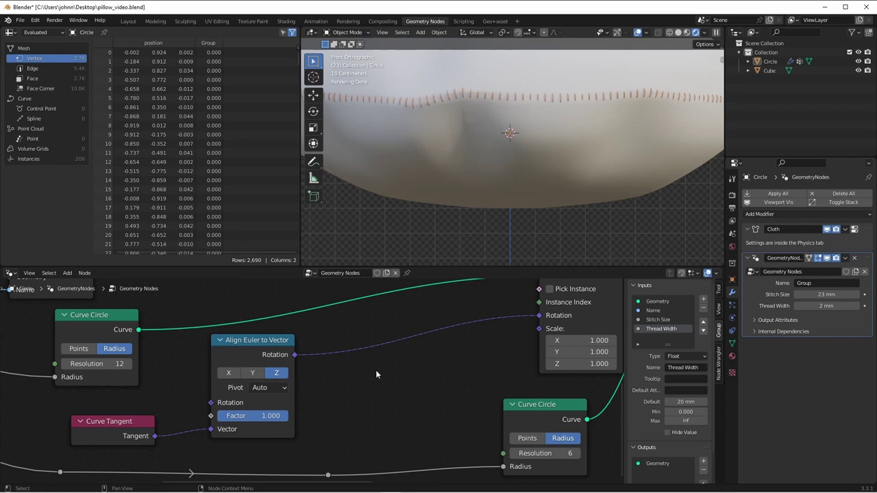
{"action": "key", "text": "shift+a"}
{"action": "mouse_move", "coordinate": [412, 365]}
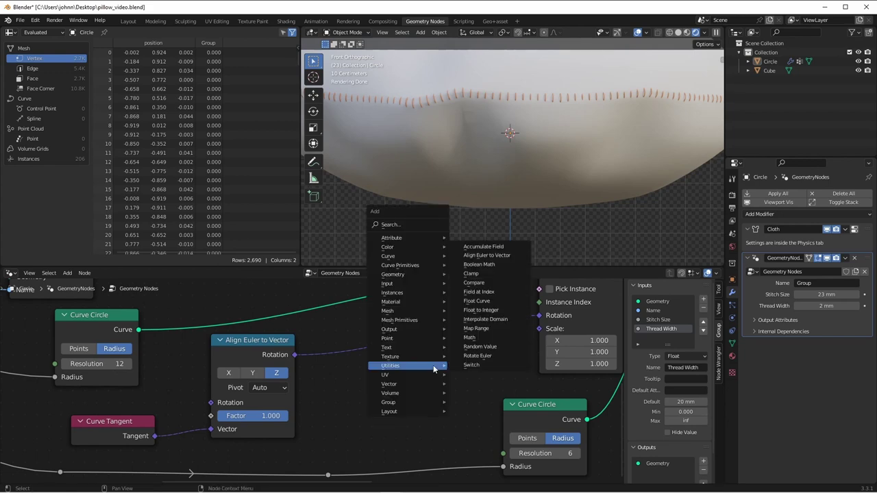
{"action": "left_click", "coordinate": [478, 356]}
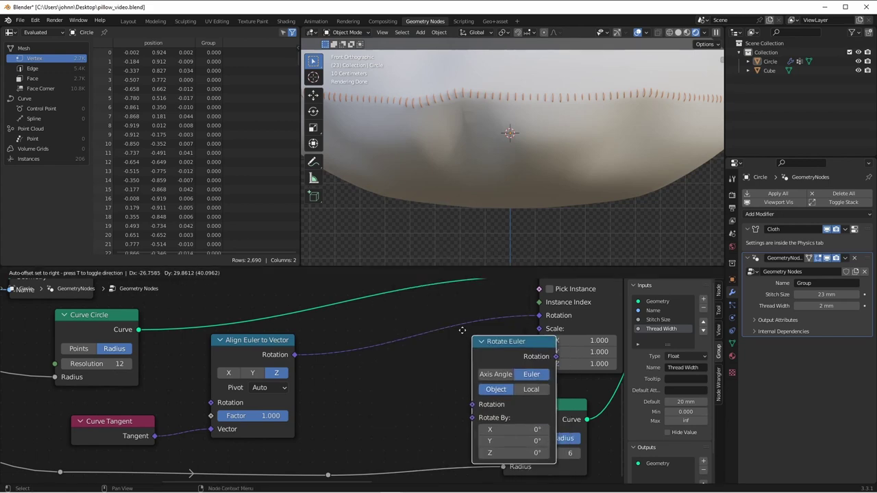
{"action": "left_click", "coordinate": [463, 316]}
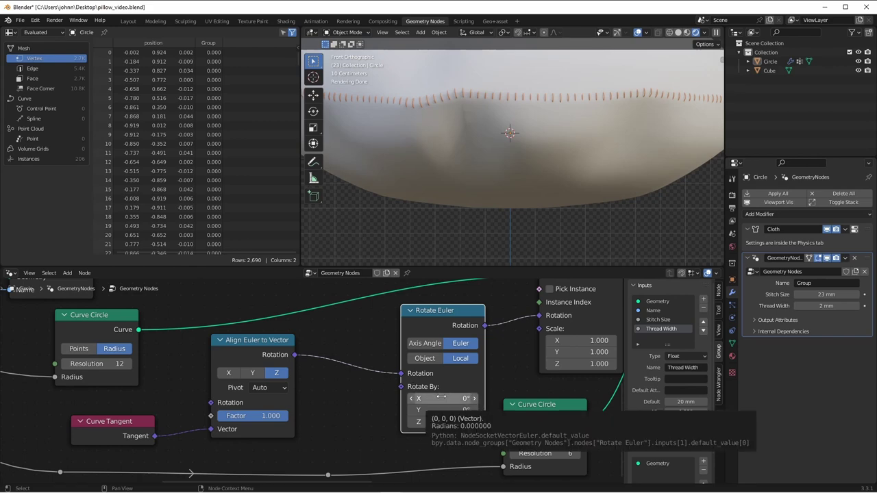
{"action": "key", "text": "shift"}
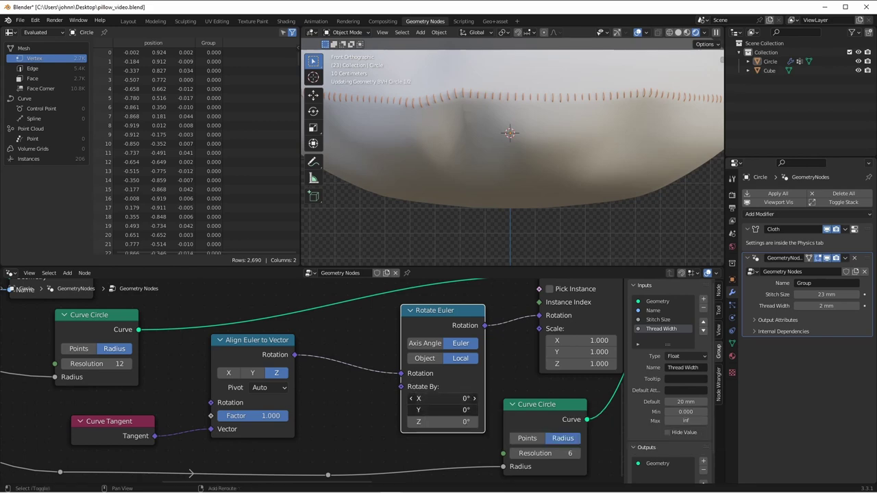
{"action": "left_click_drag", "start_coordinate": [442, 399], "coordinate": [466, 409]}
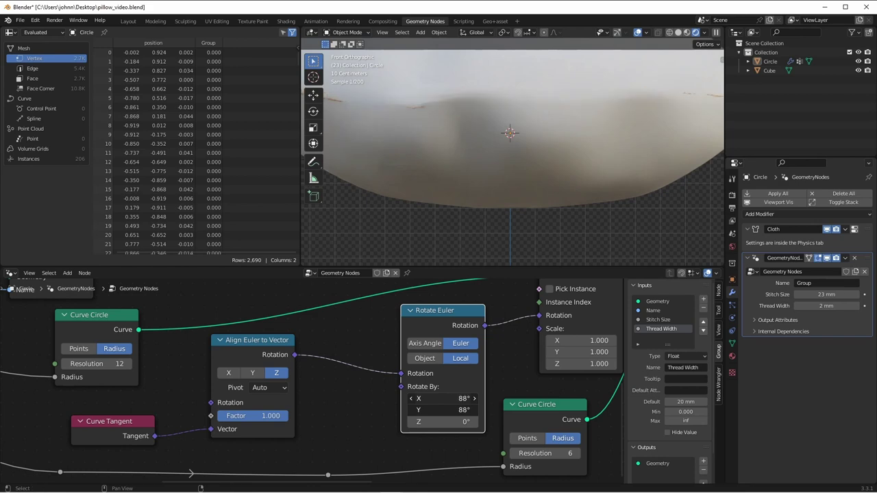